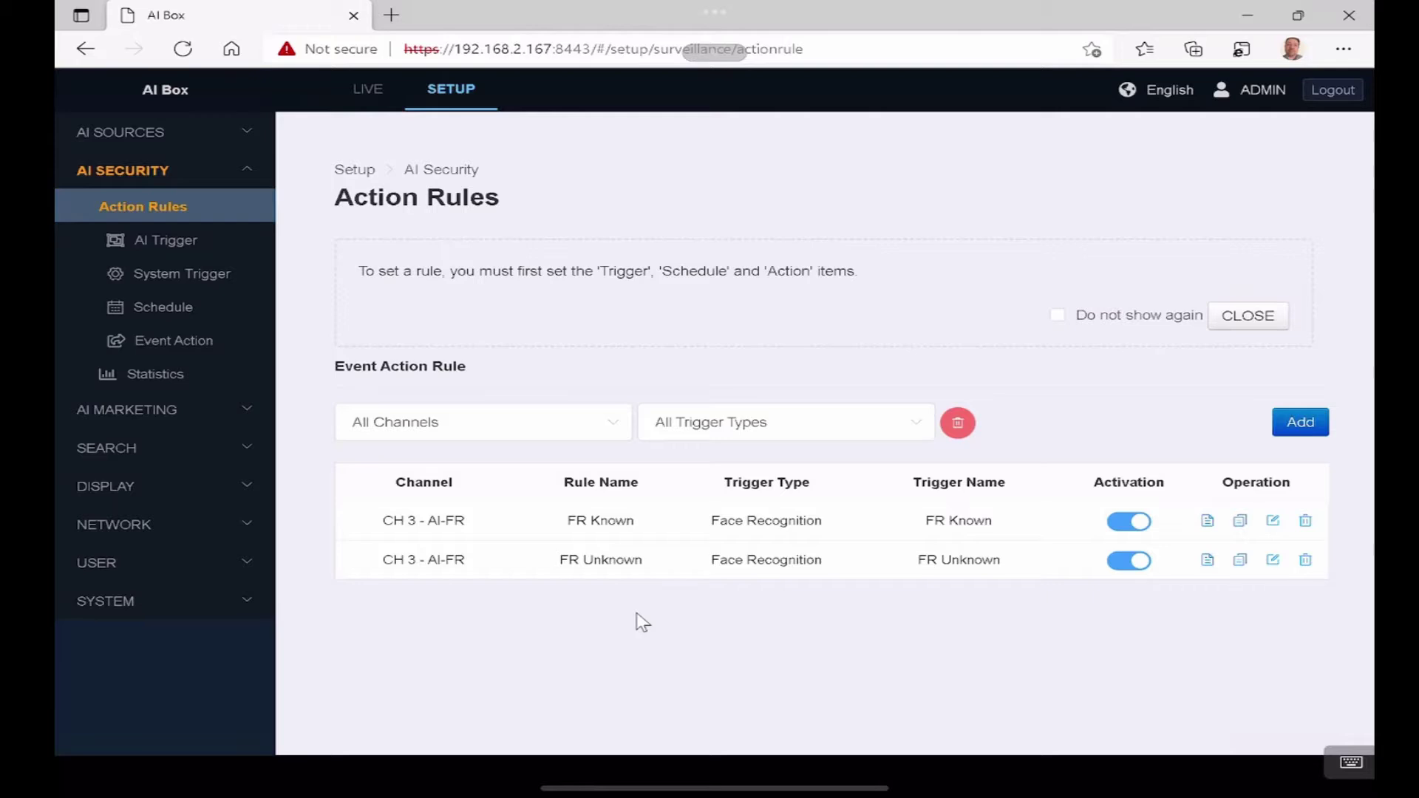
Review the general AI trigger presets: Intrusion, Occupancy, Loitering, Stopping, Enter/Exit and Line Crossing.
click(169, 244)
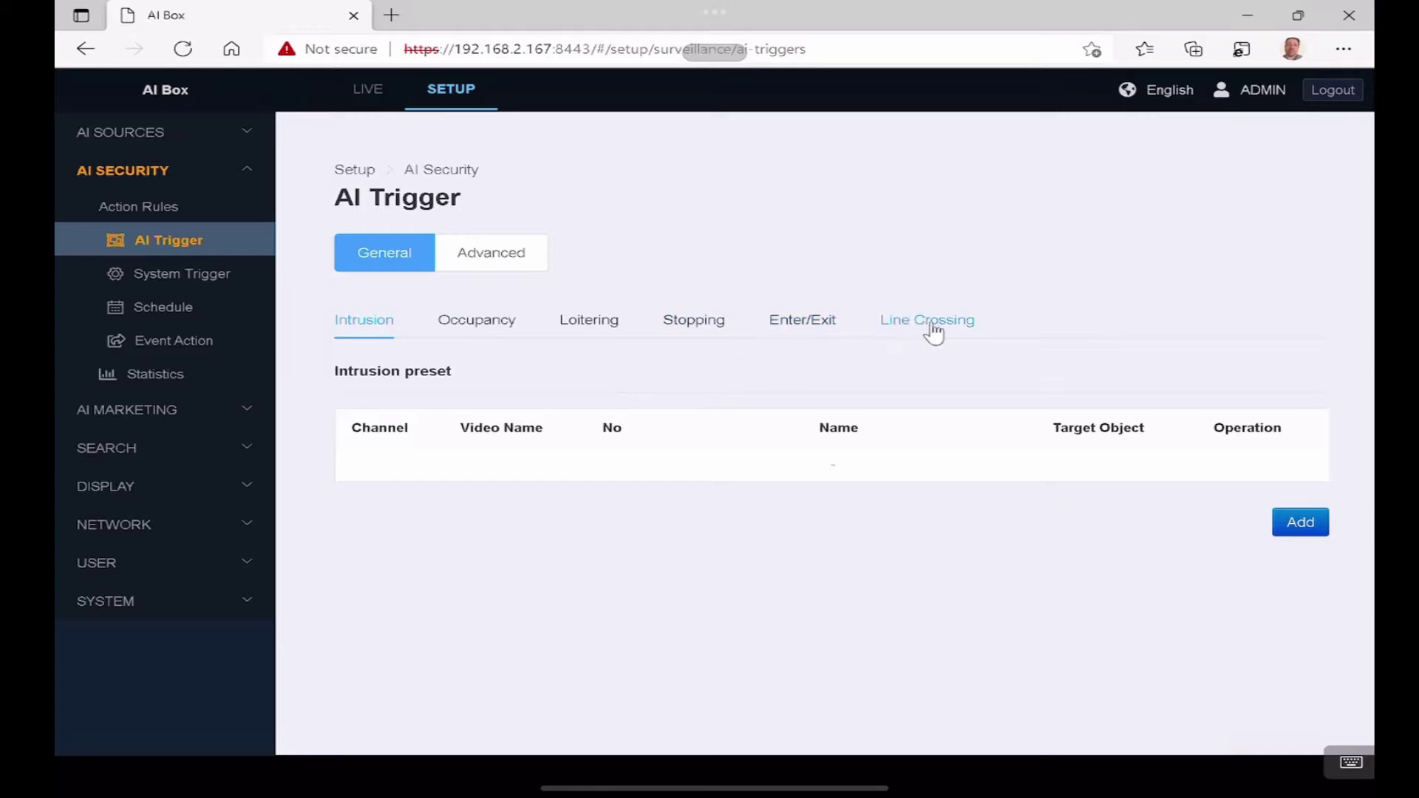
click(493, 259)
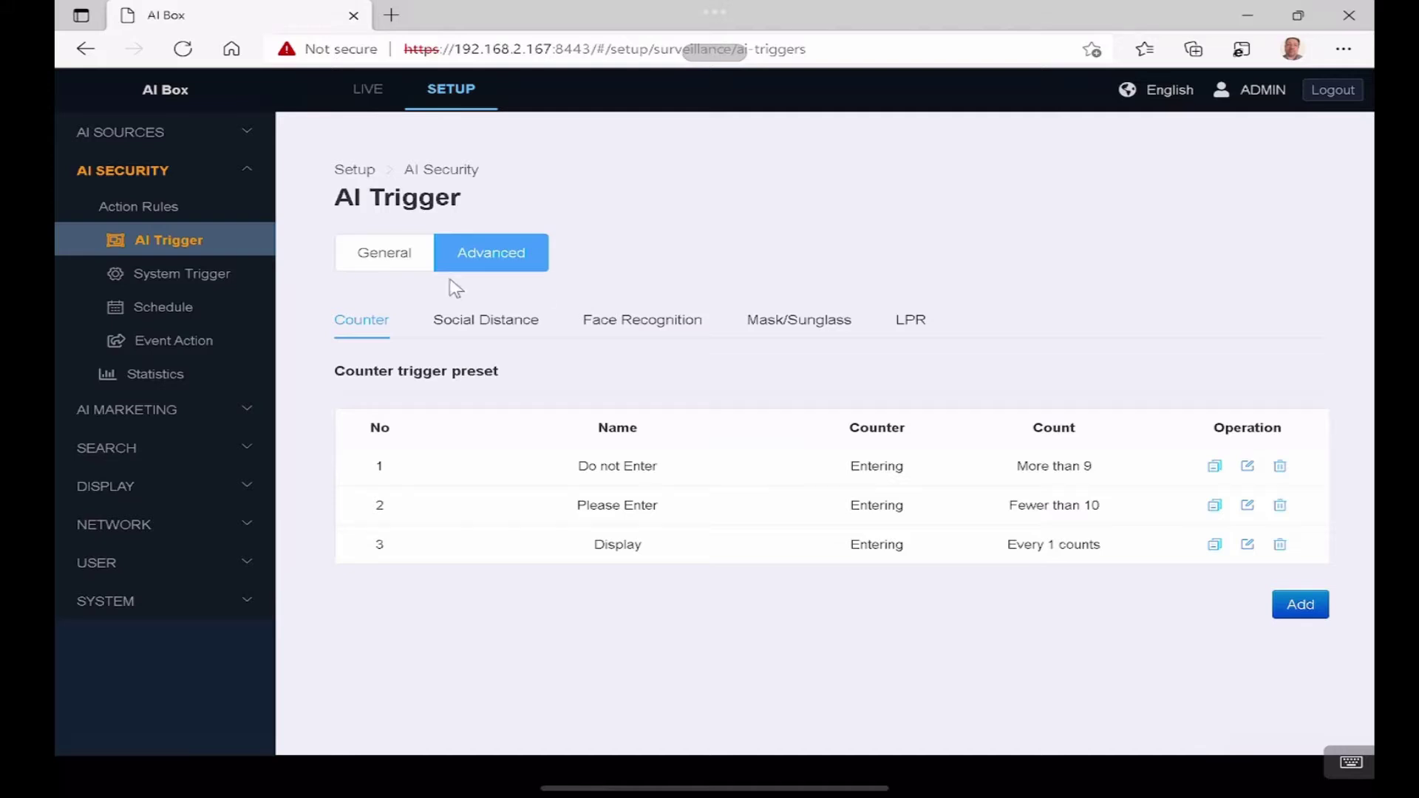
click(385, 259)
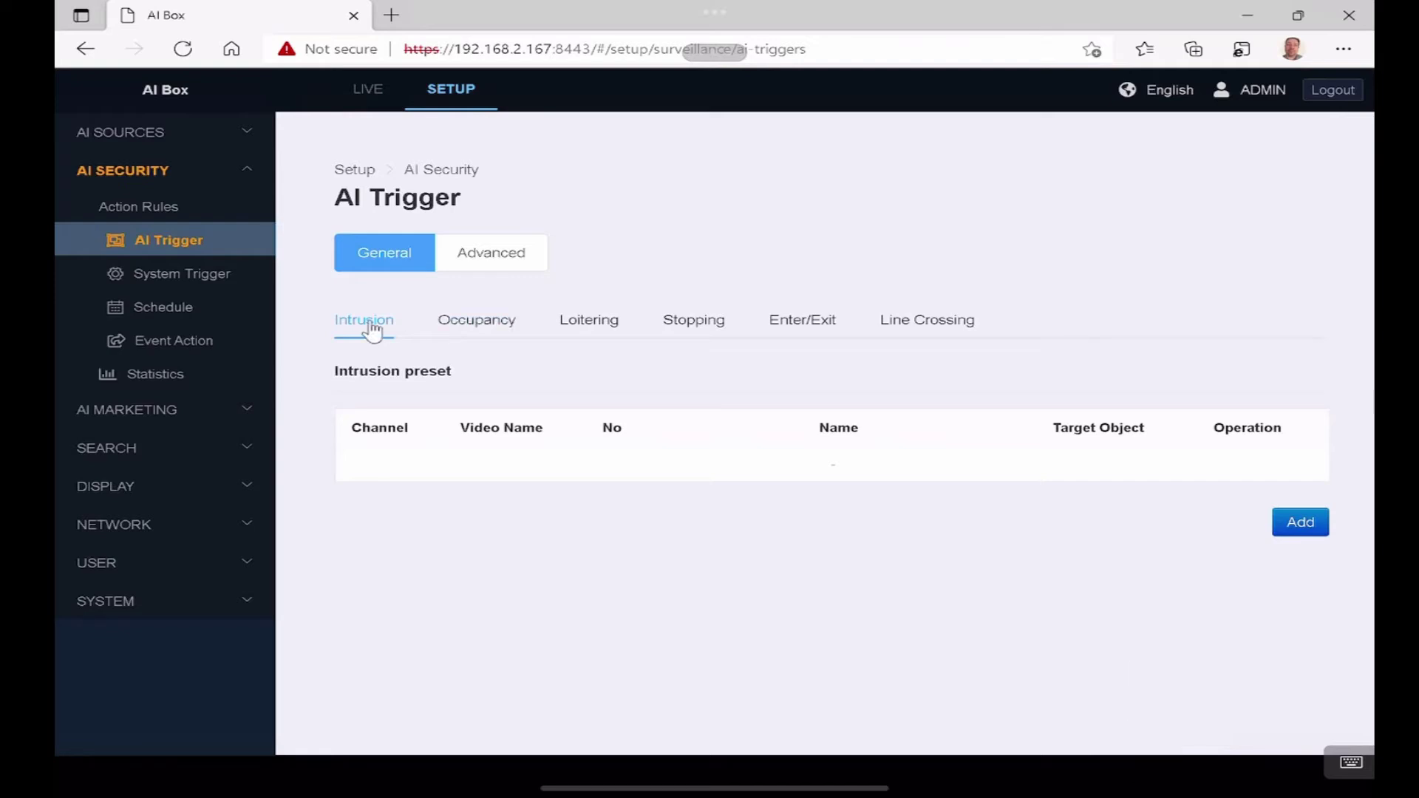
click(476, 333)
click(601, 330)
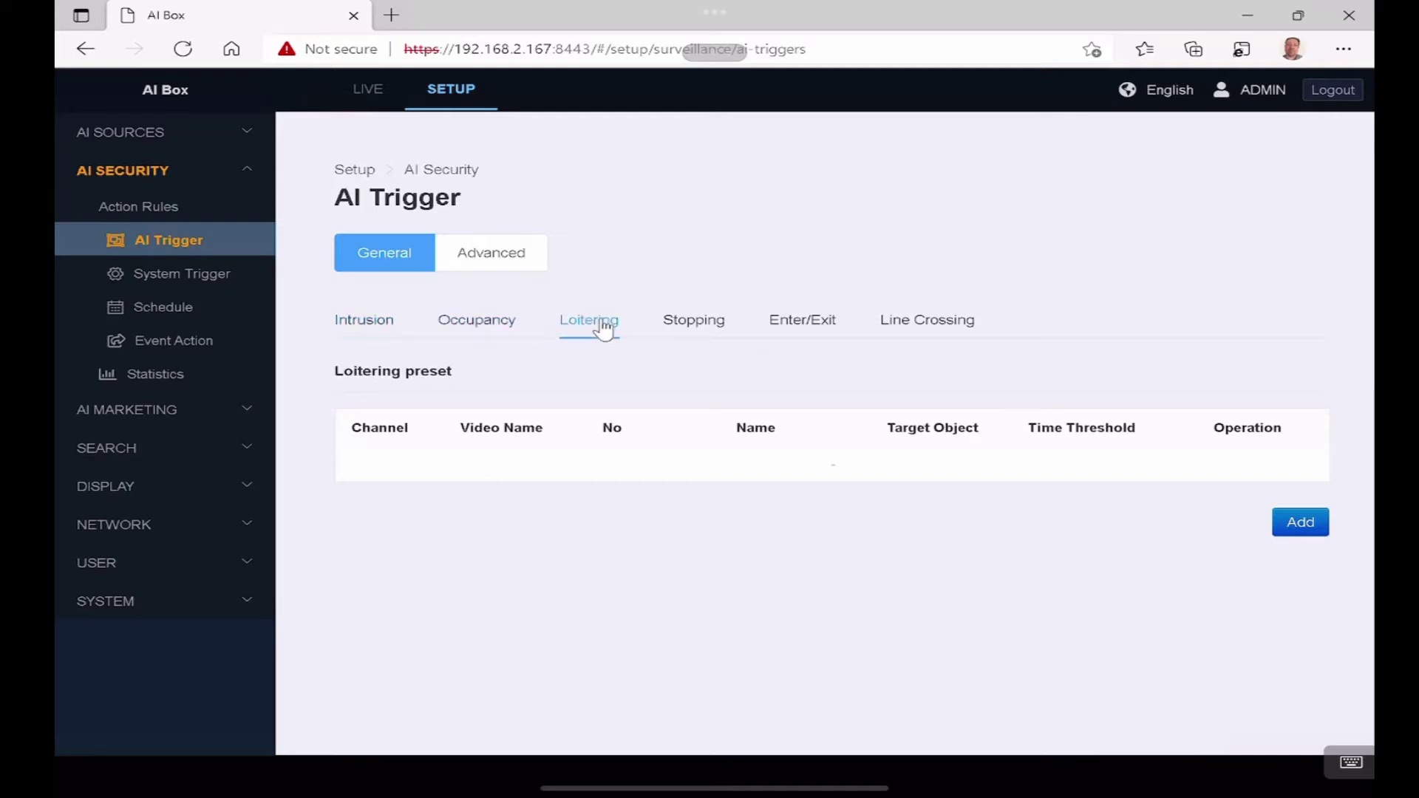
click(696, 338)
click(796, 332)
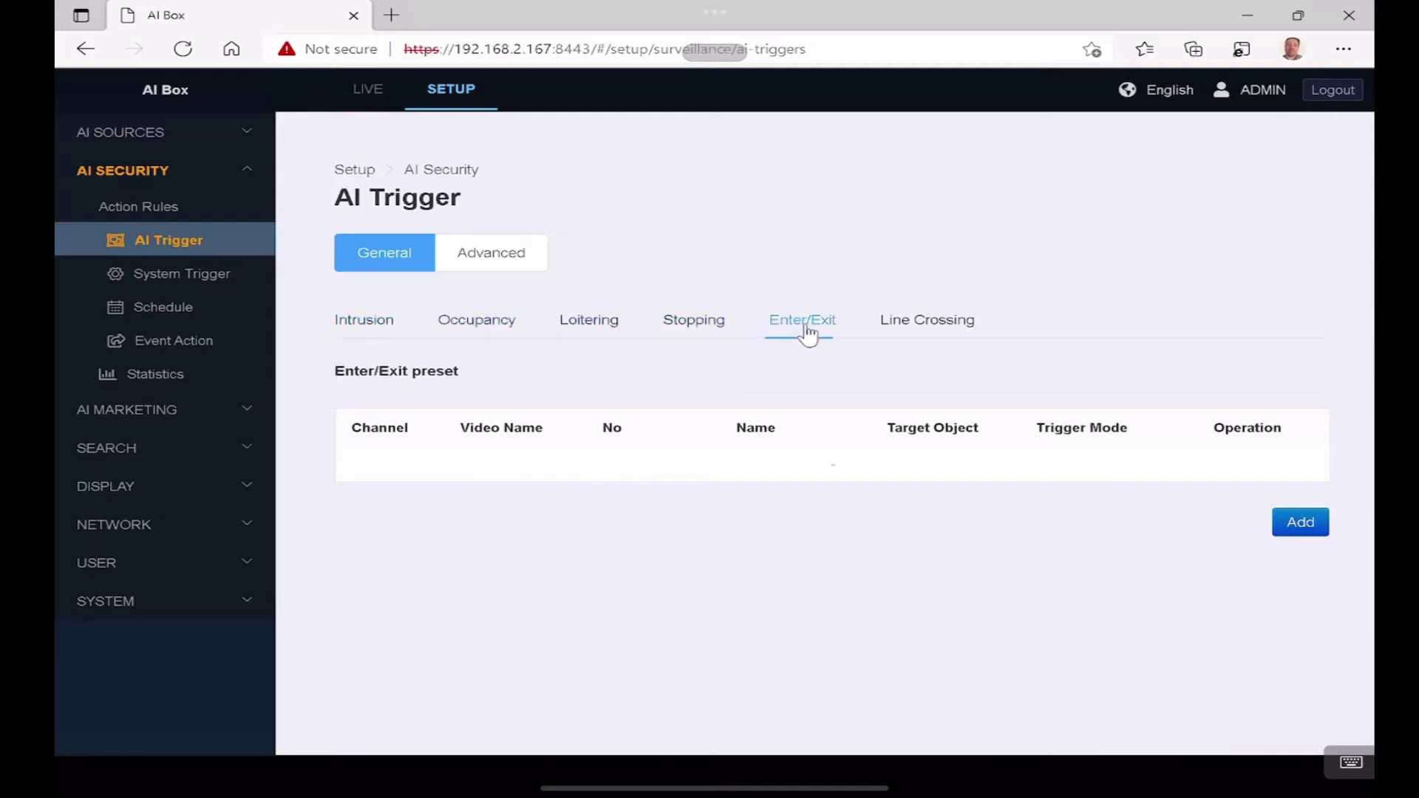
click(909, 328)
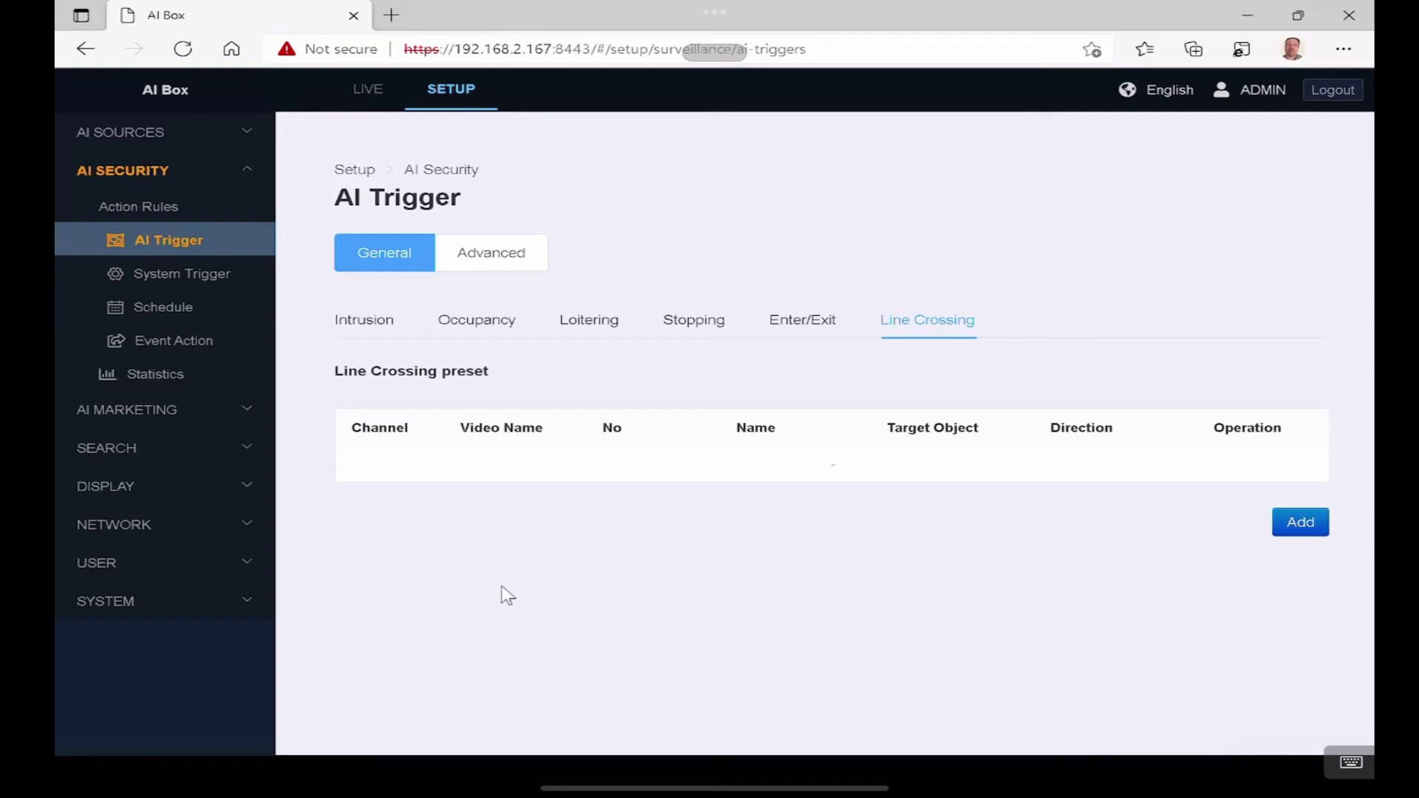
Review the advanced AI trigger presets: Counter, Social Distance, Face Recognition, Mask/Sunglass and LPR.
click(505, 264)
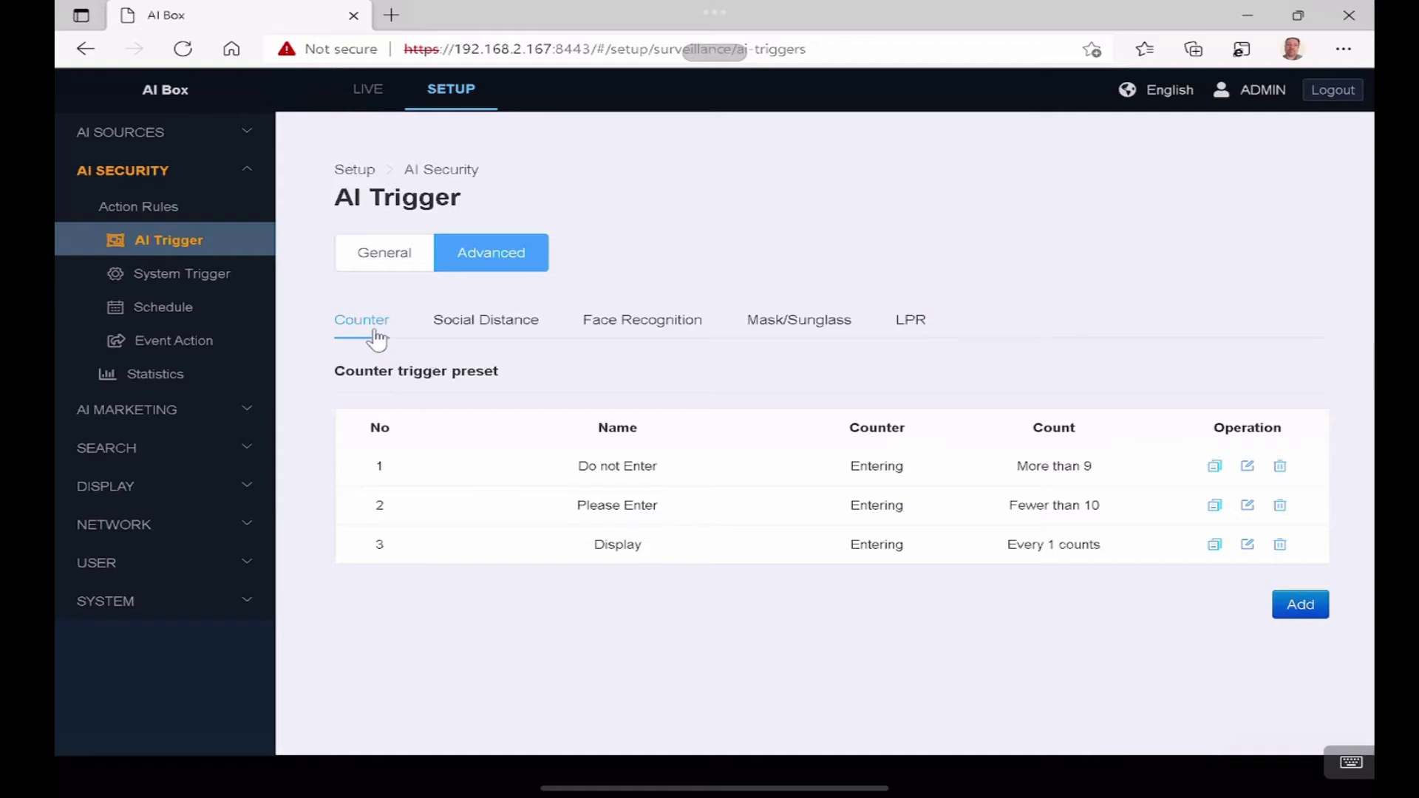
click(485, 329)
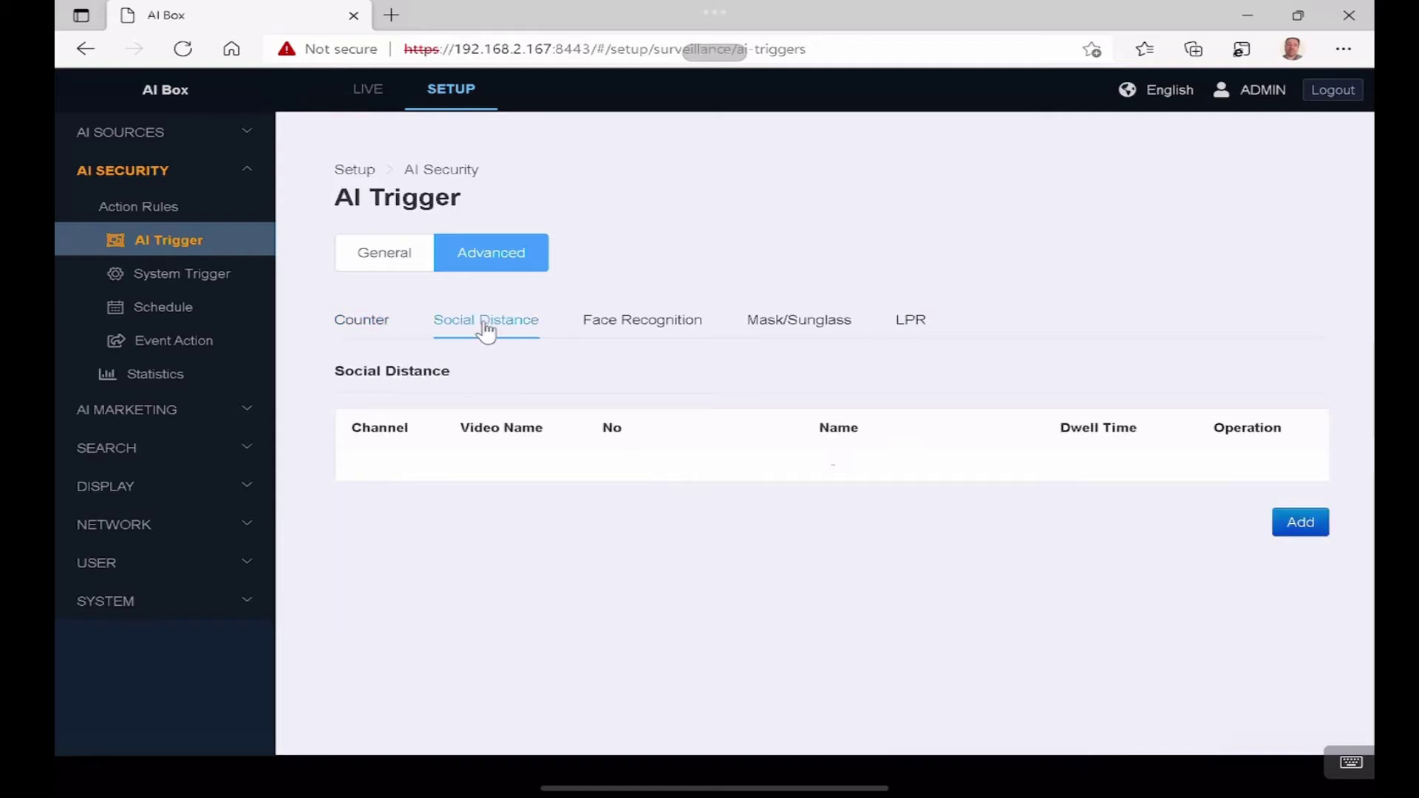
click(643, 334)
click(828, 327)
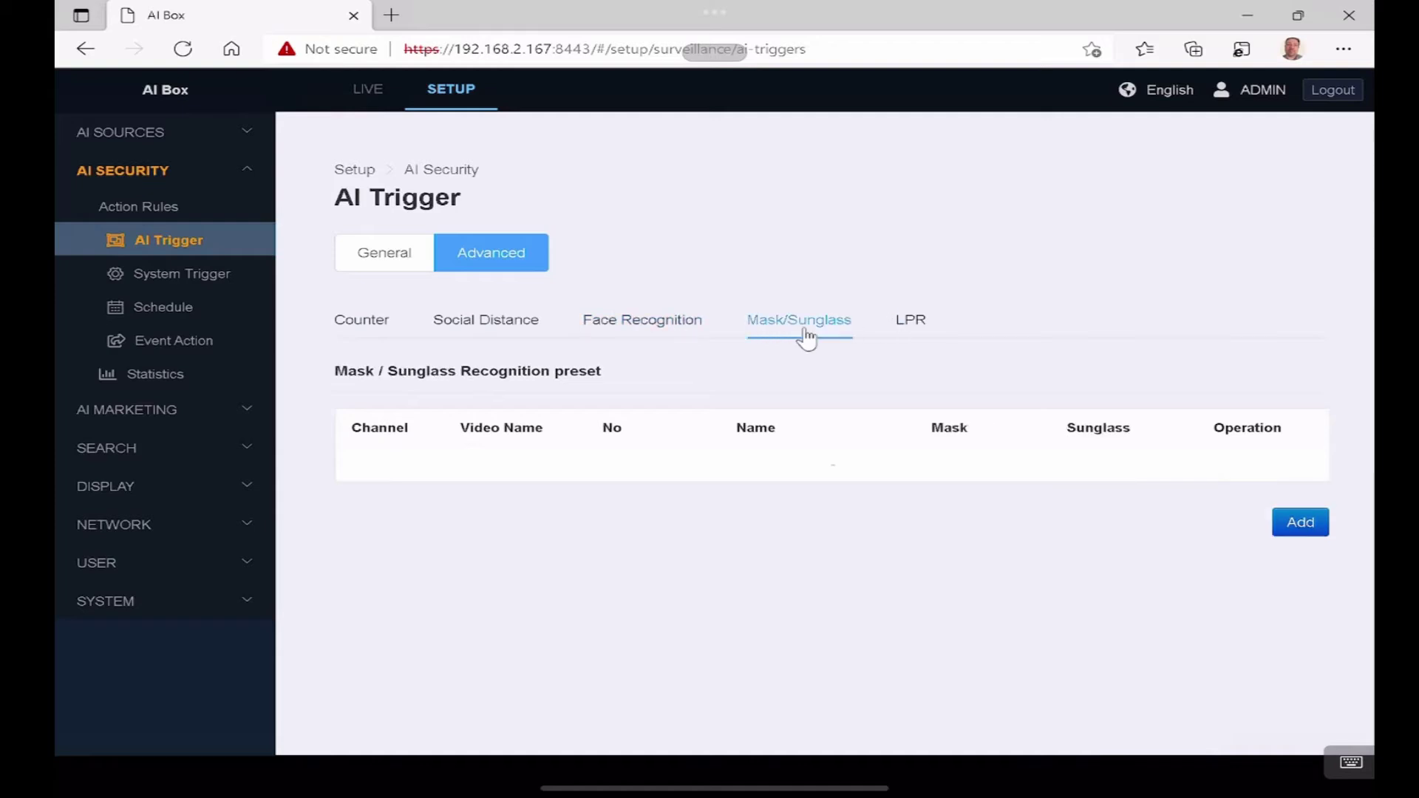
click(918, 328)
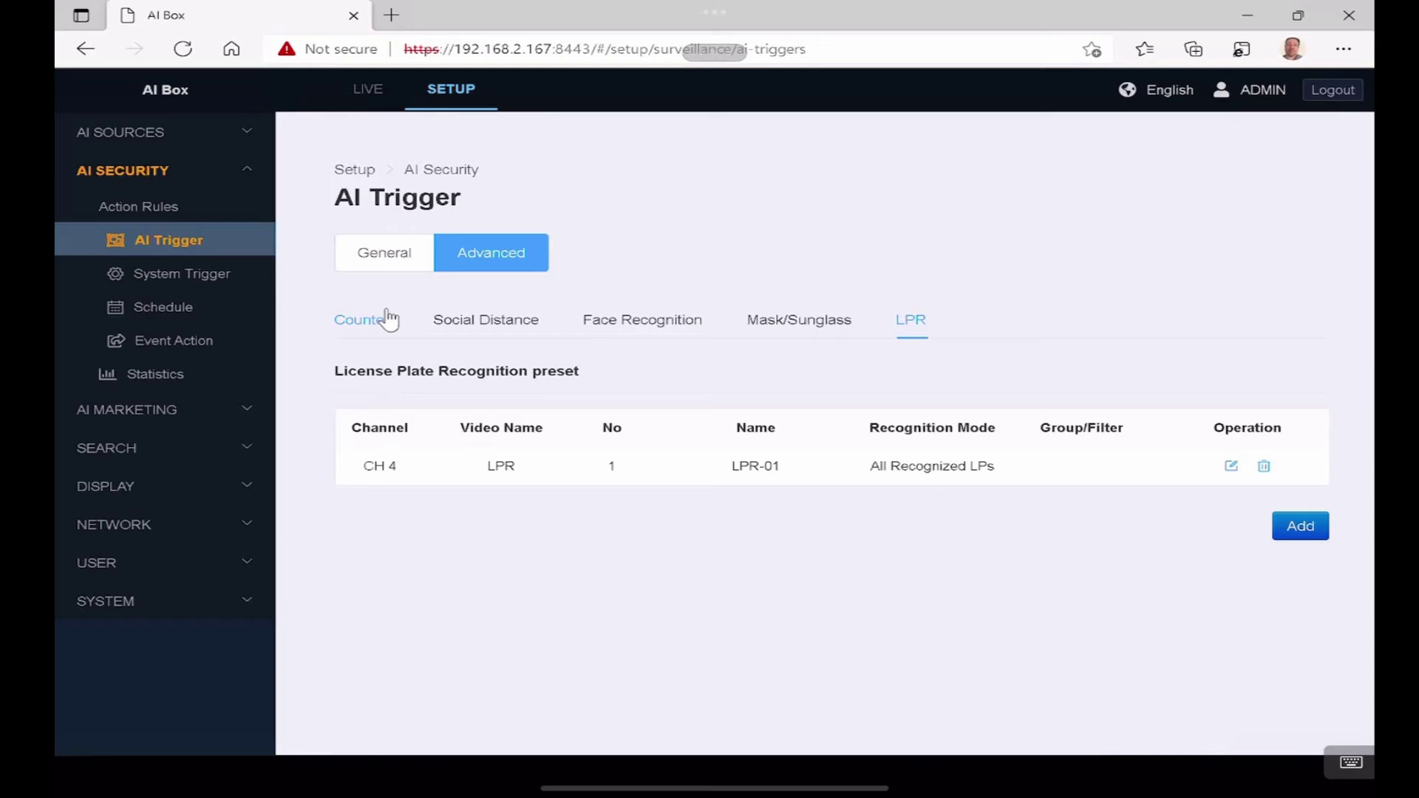
Review the system triggers for Alarm In, Tamper Detection, Recurrence and Virtual Trigger, and view the Schedule presets.
click(197, 278)
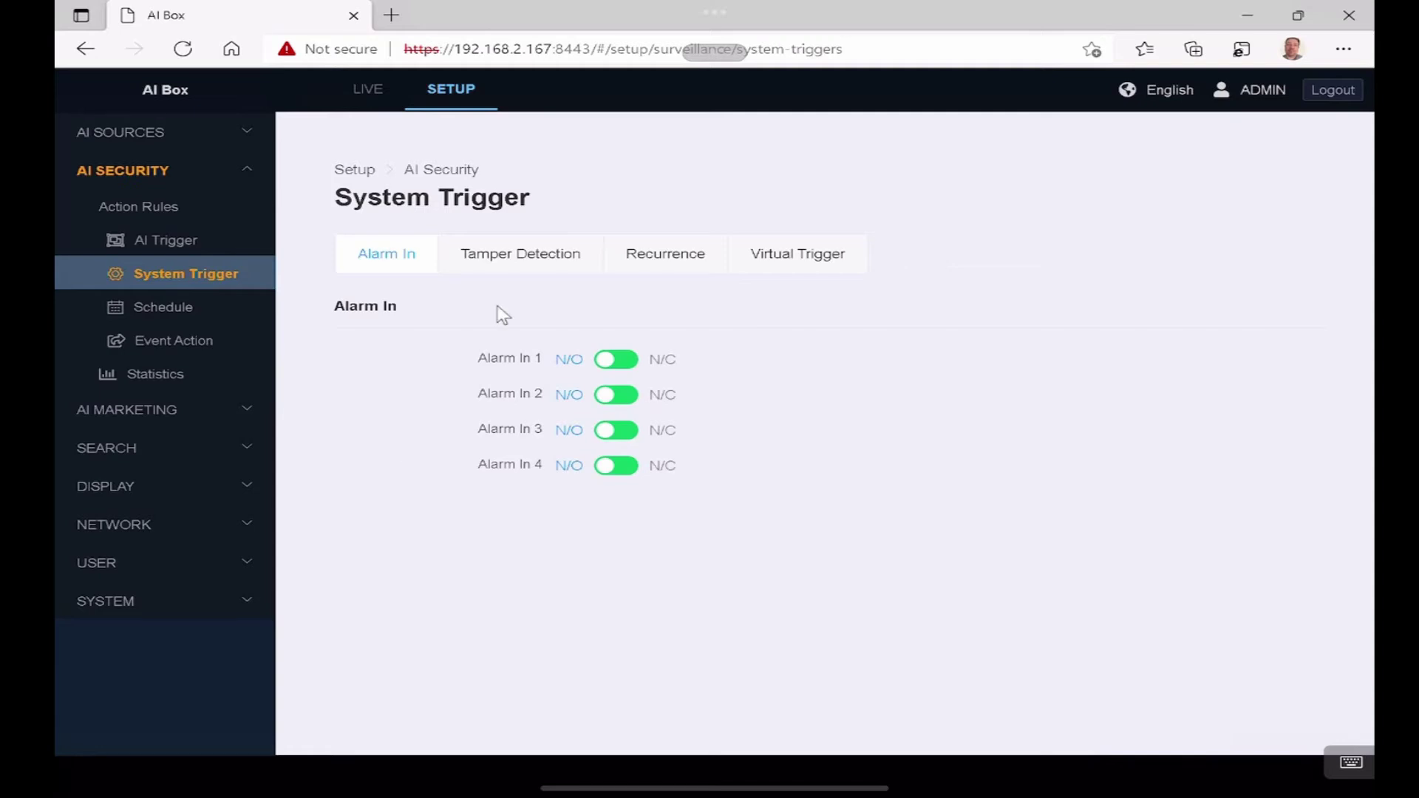
click(522, 258)
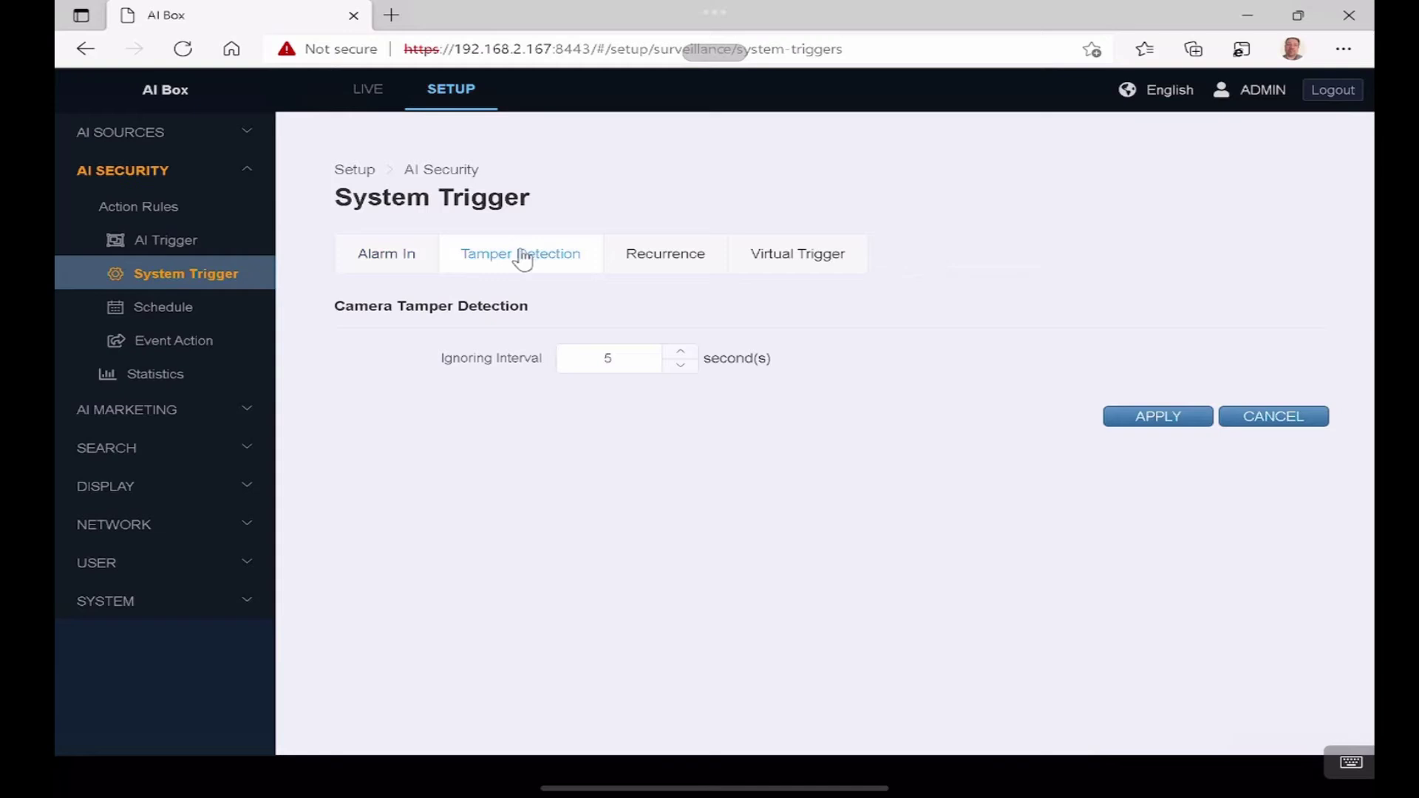
click(680, 259)
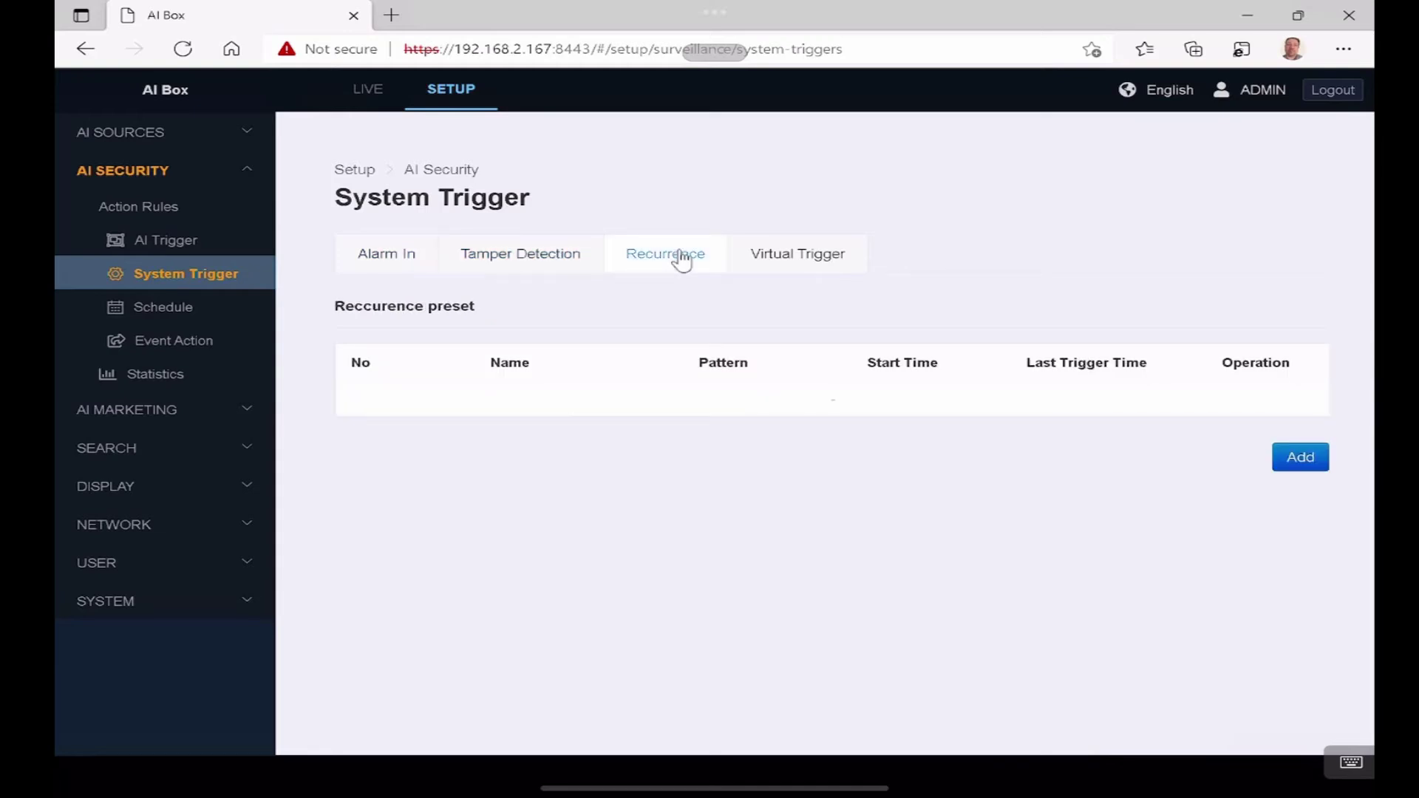
click(787, 270)
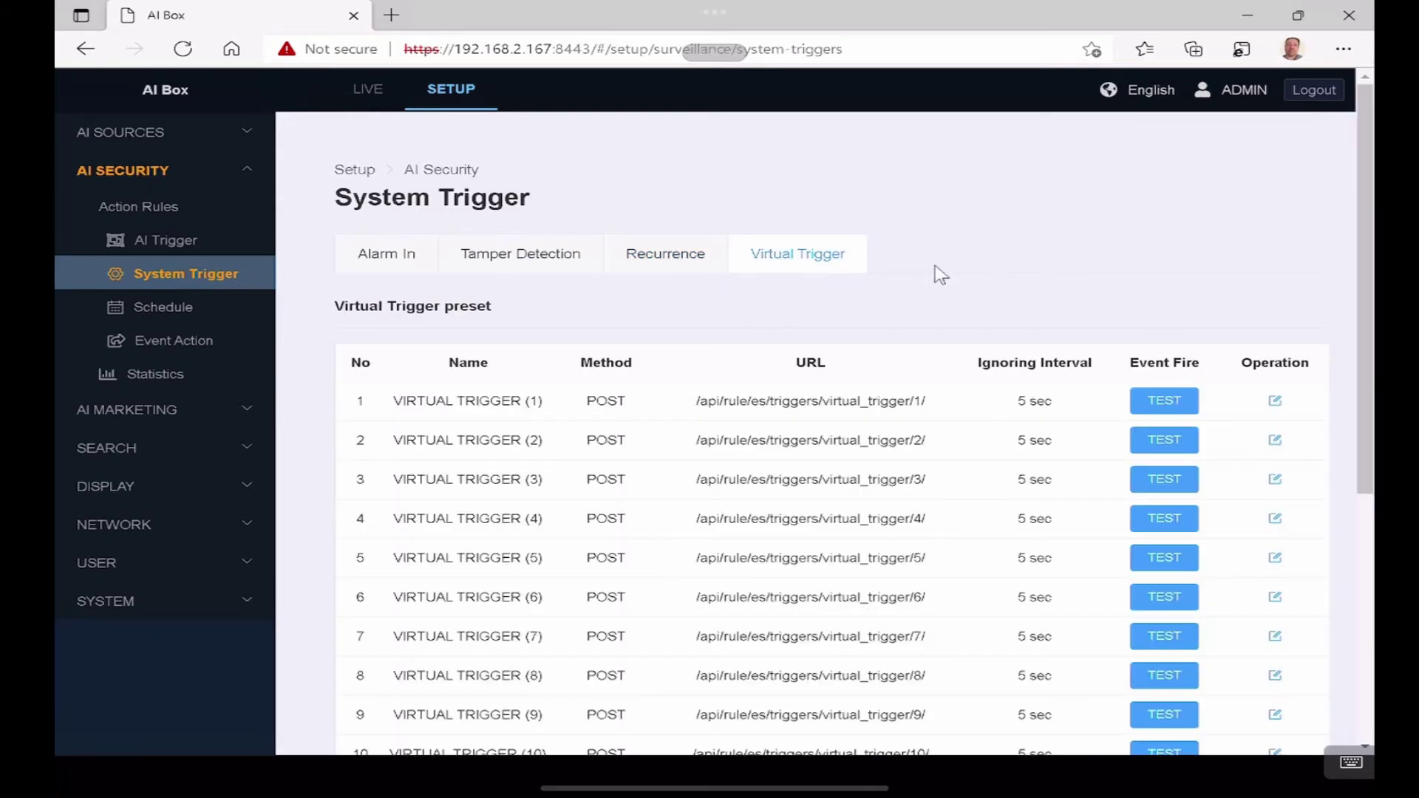
click(178, 310)
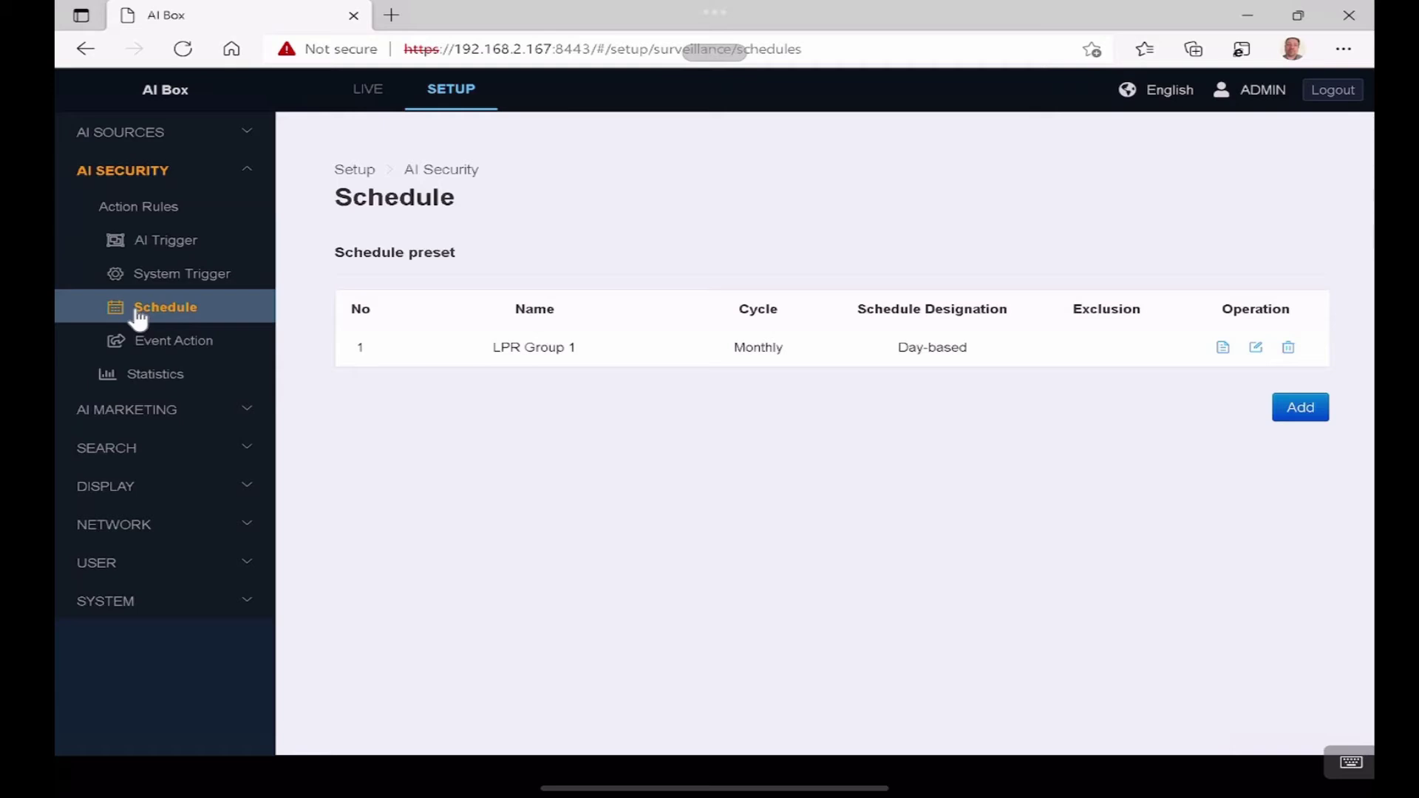
Review the network event actions for Email, HTTP, TCP, FTP, S3 and ONVIF, including the ONVIF event topics.
click(152, 340)
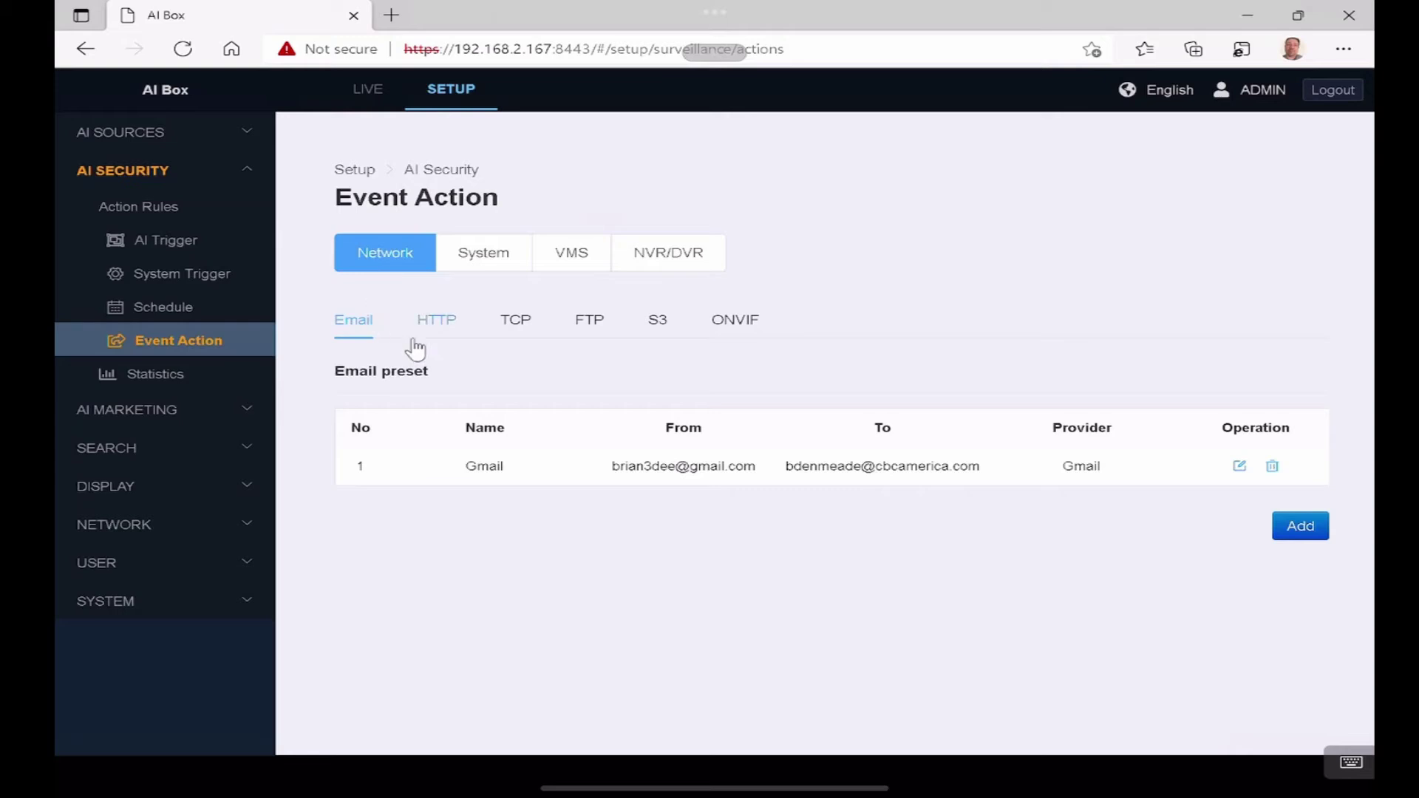
click(434, 325)
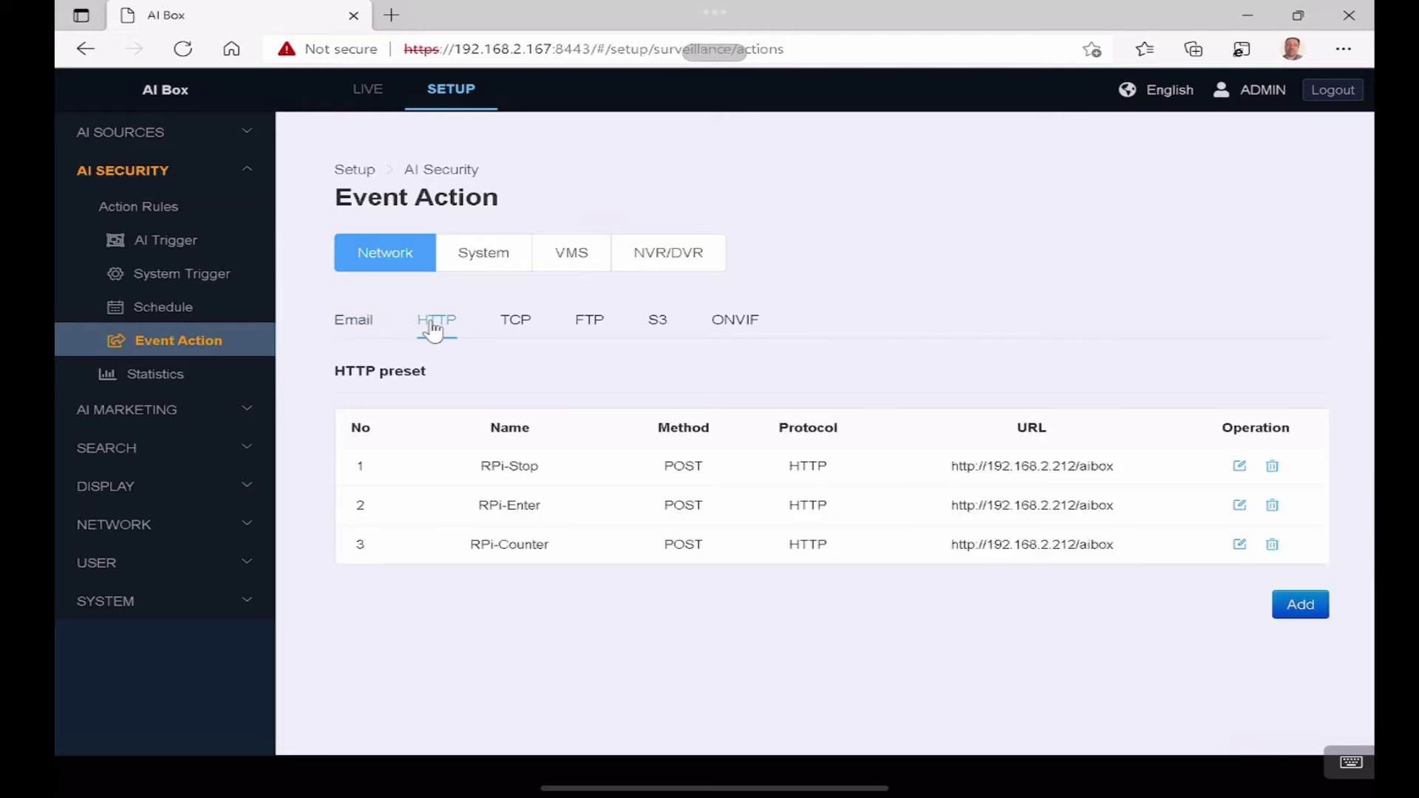
click(516, 325)
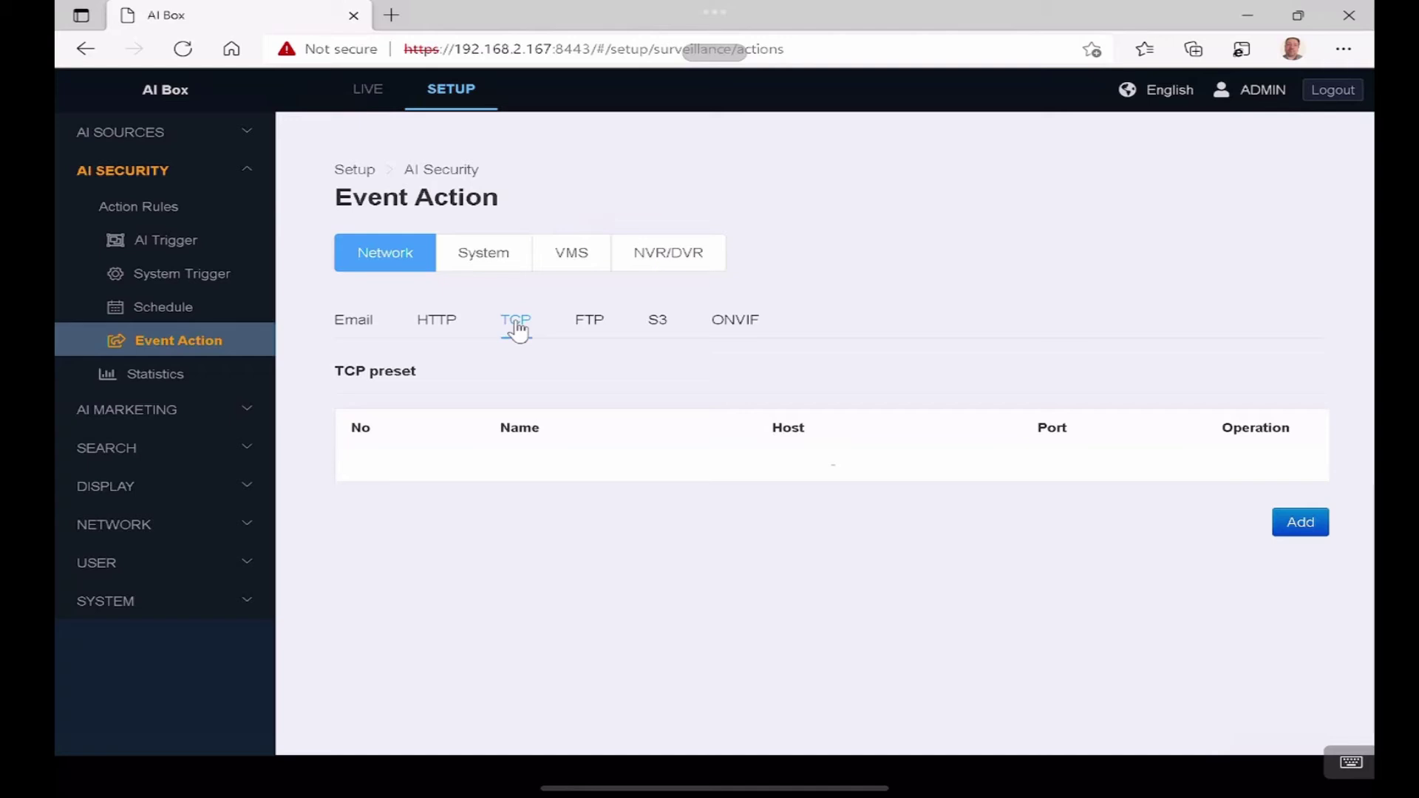
click(595, 332)
click(657, 332)
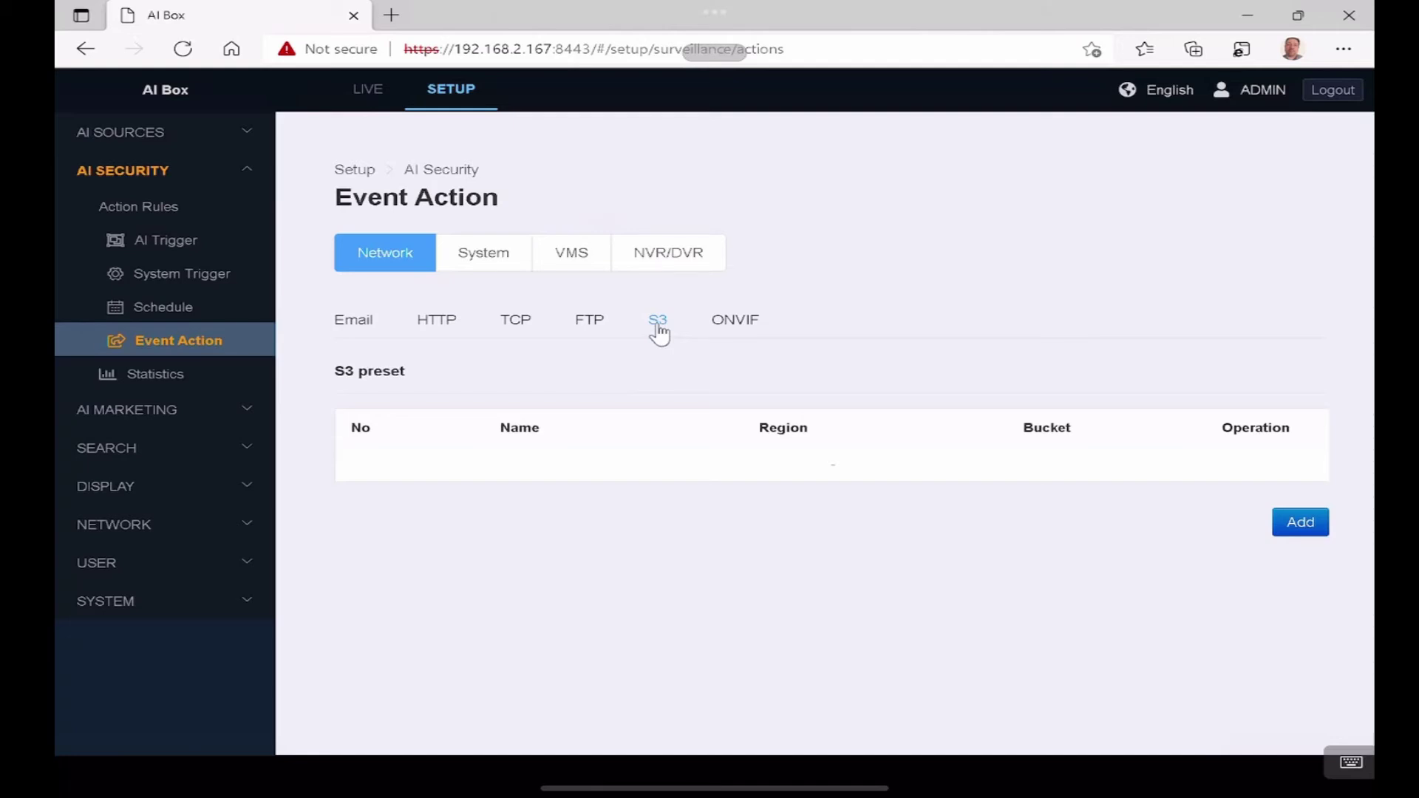
click(731, 319)
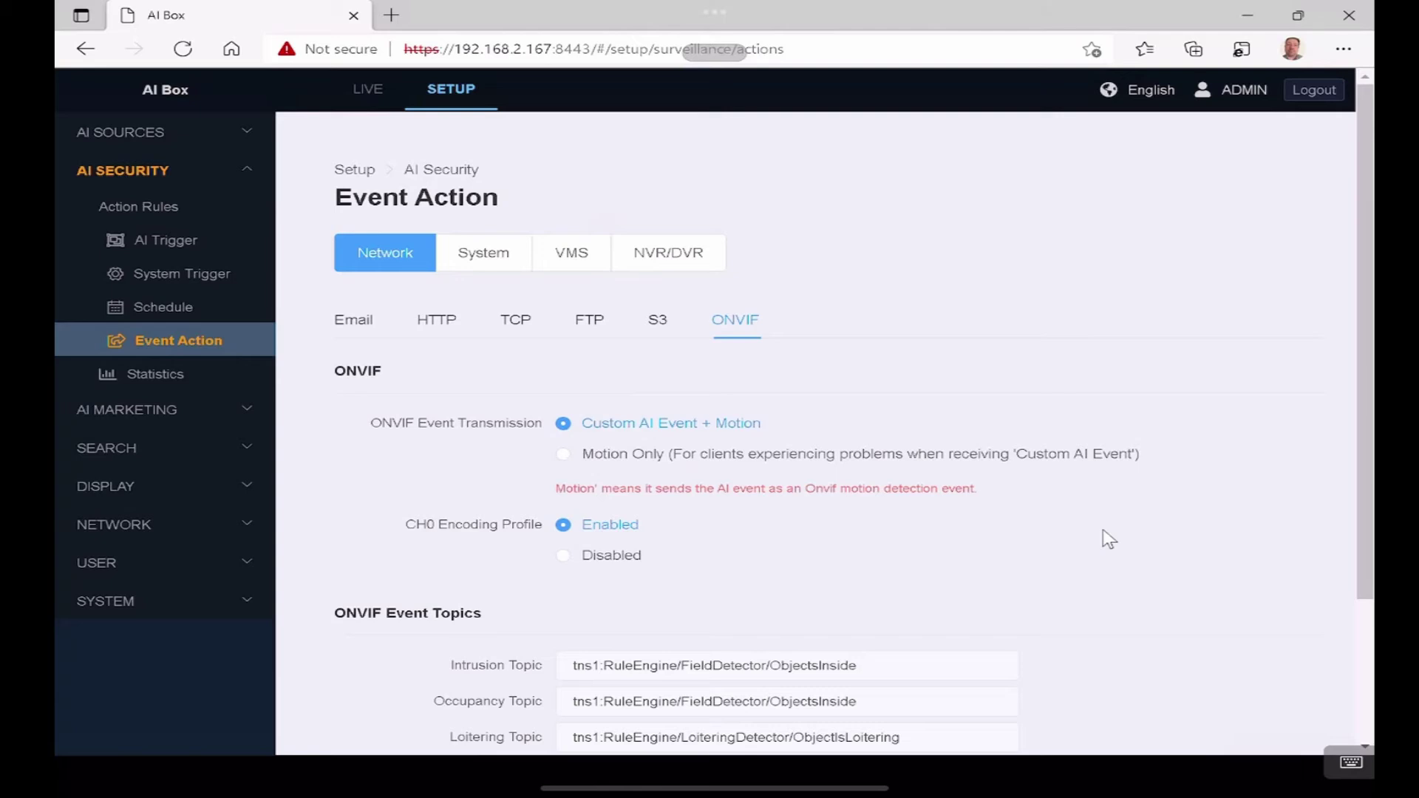
scroll(1341, 554, down, 2)
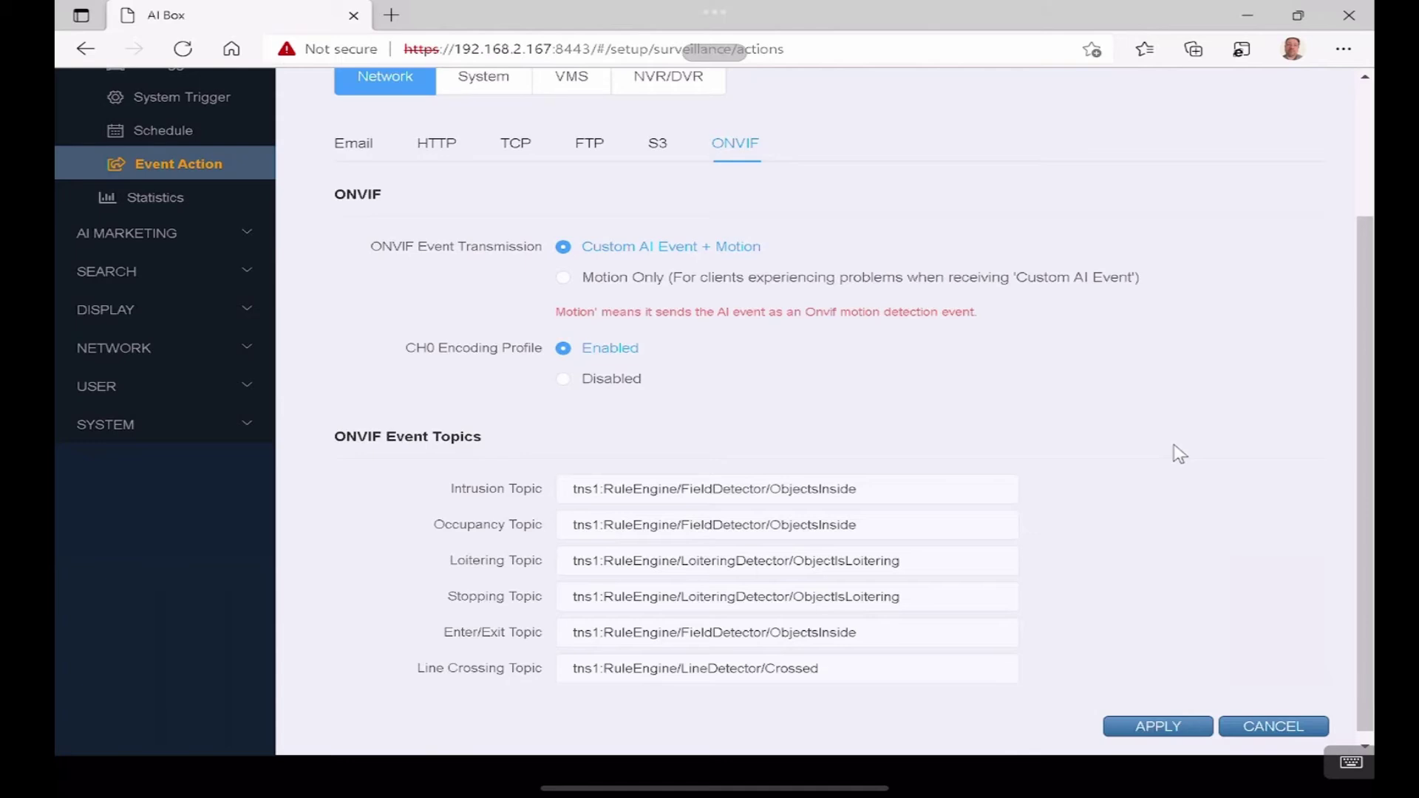
scroll(1180, 454, up, 3)
Review the system event actions Disarm, Alarm Out, Audio Back Channel and Video Popup, and return from the live view to the setup.
click(469, 255)
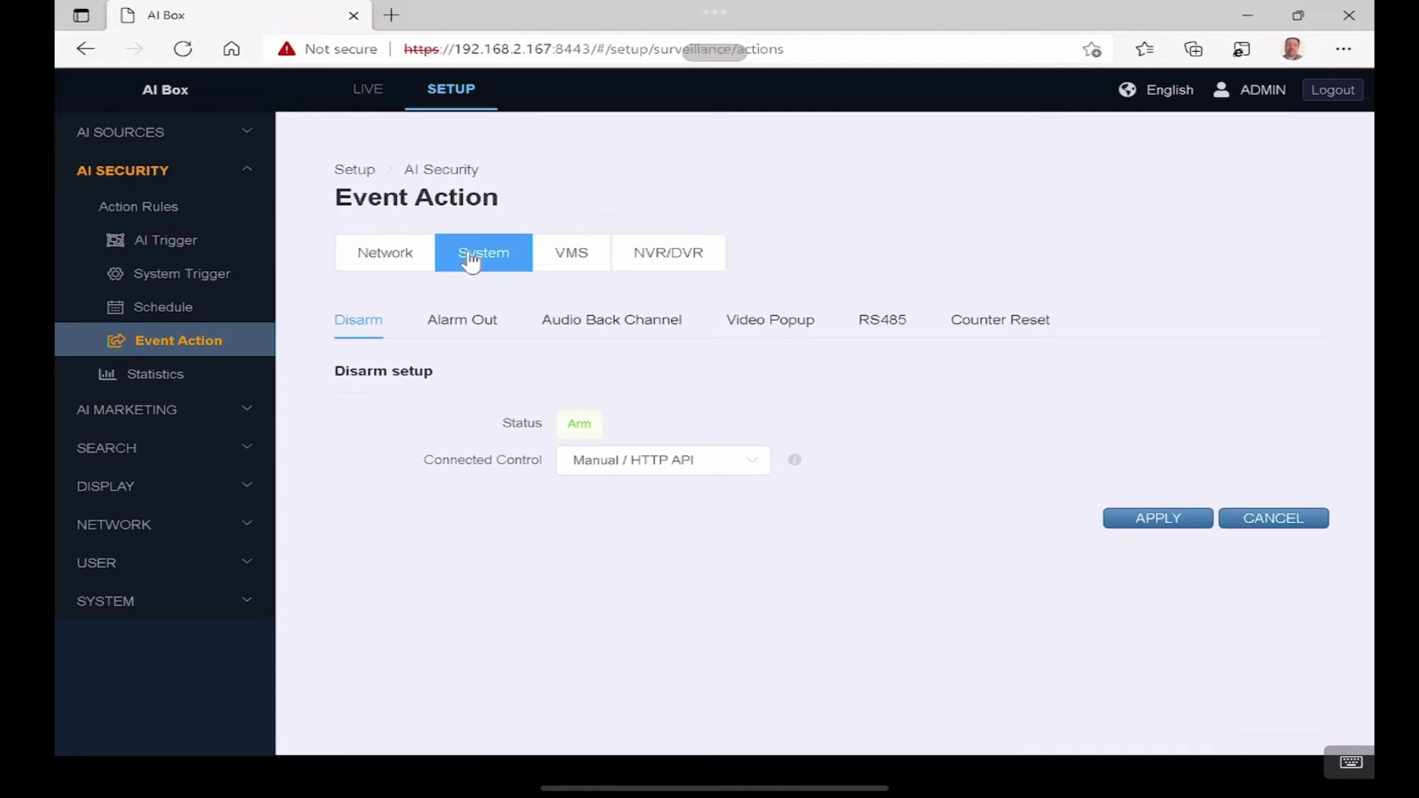
click(462, 334)
click(632, 328)
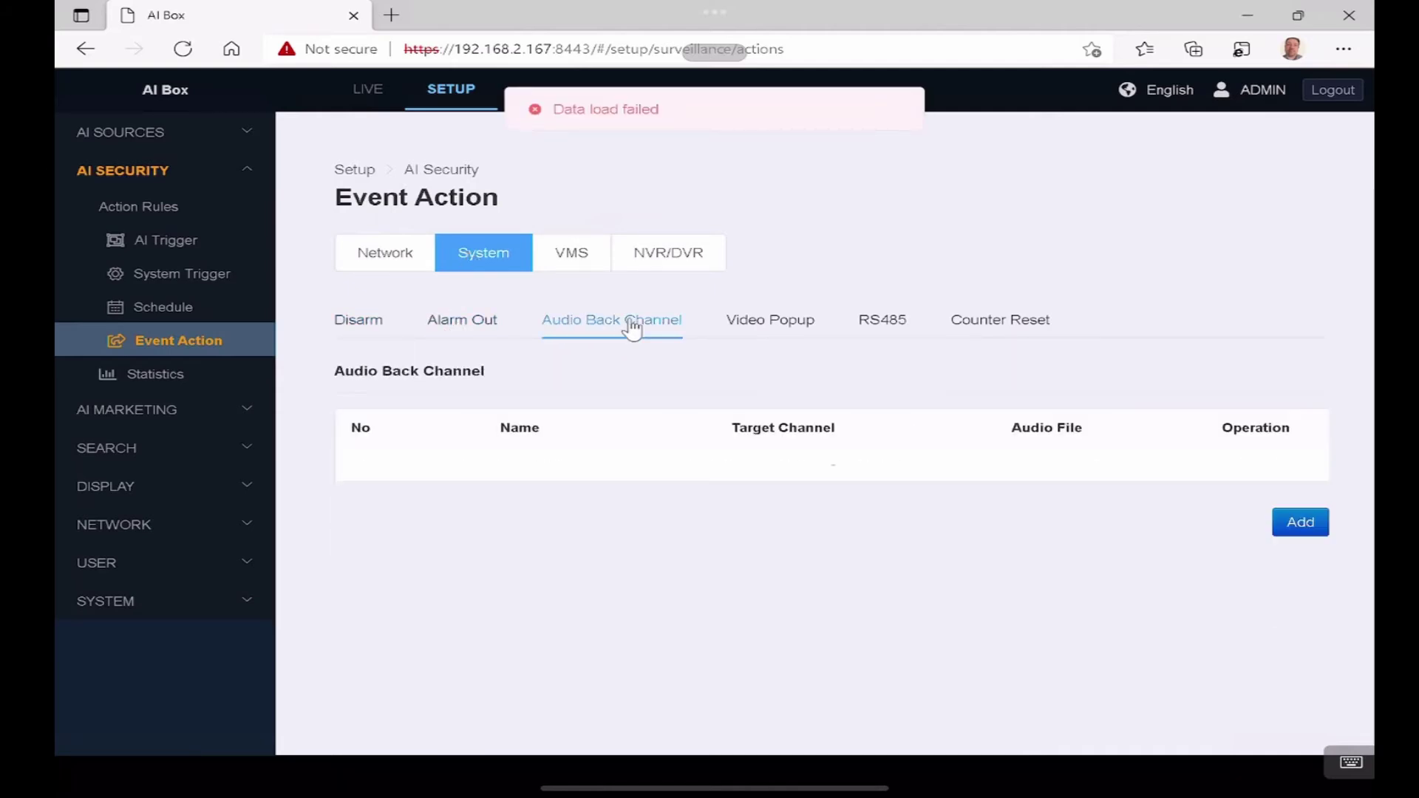
click(748, 334)
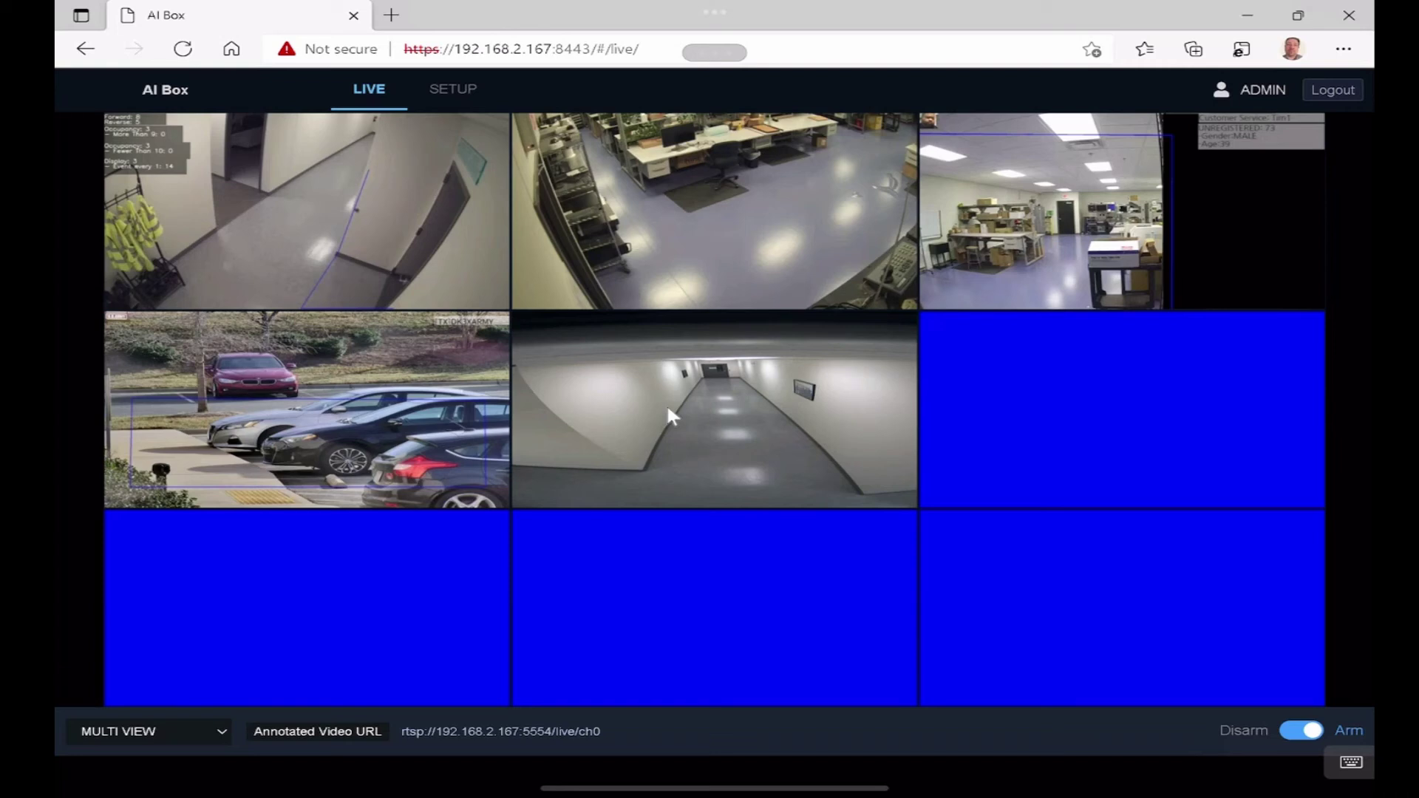
click(461, 96)
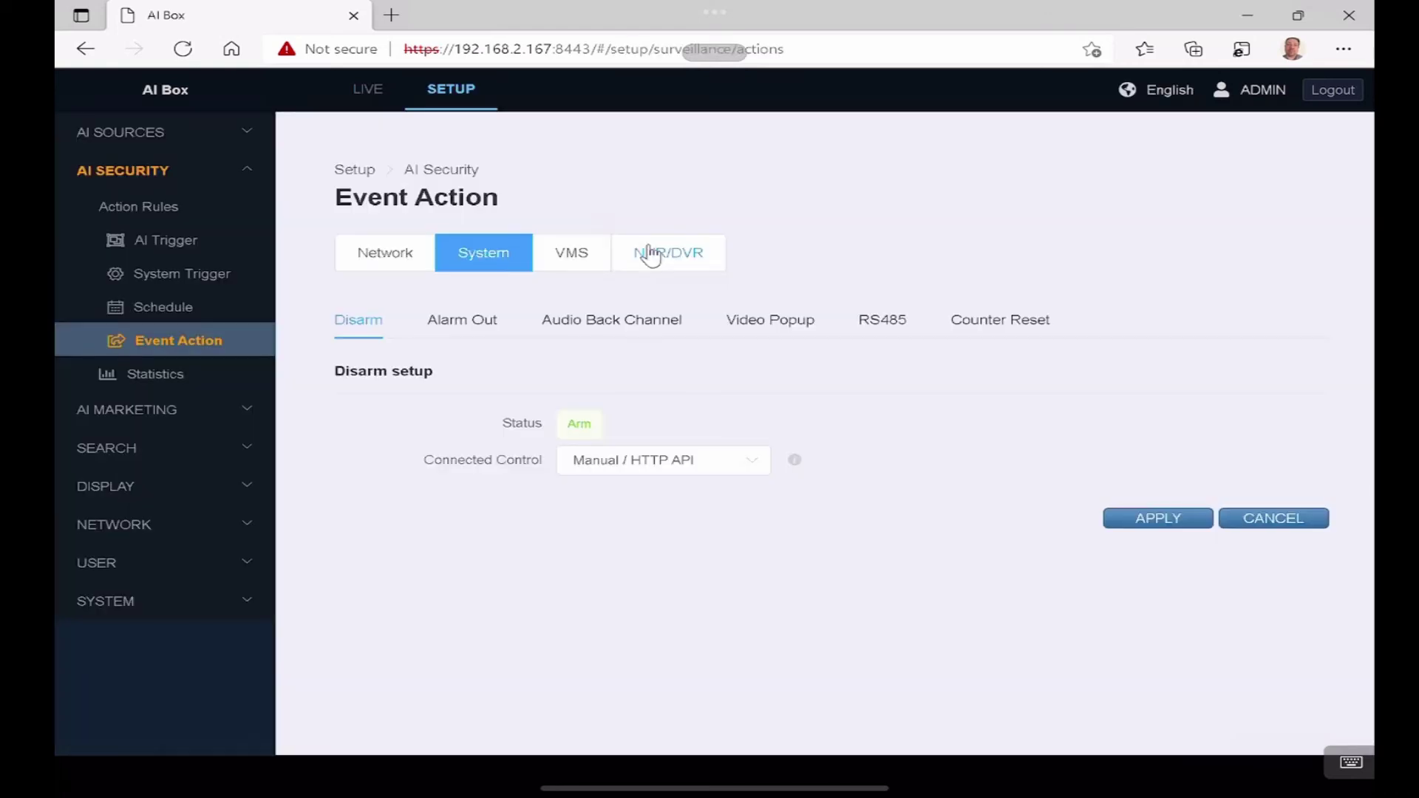
Examine the VMS event action integrations, including Cortrol, Genetec and Nx Plugin, and the NVR/DVR Sequrinet presets.
click(578, 268)
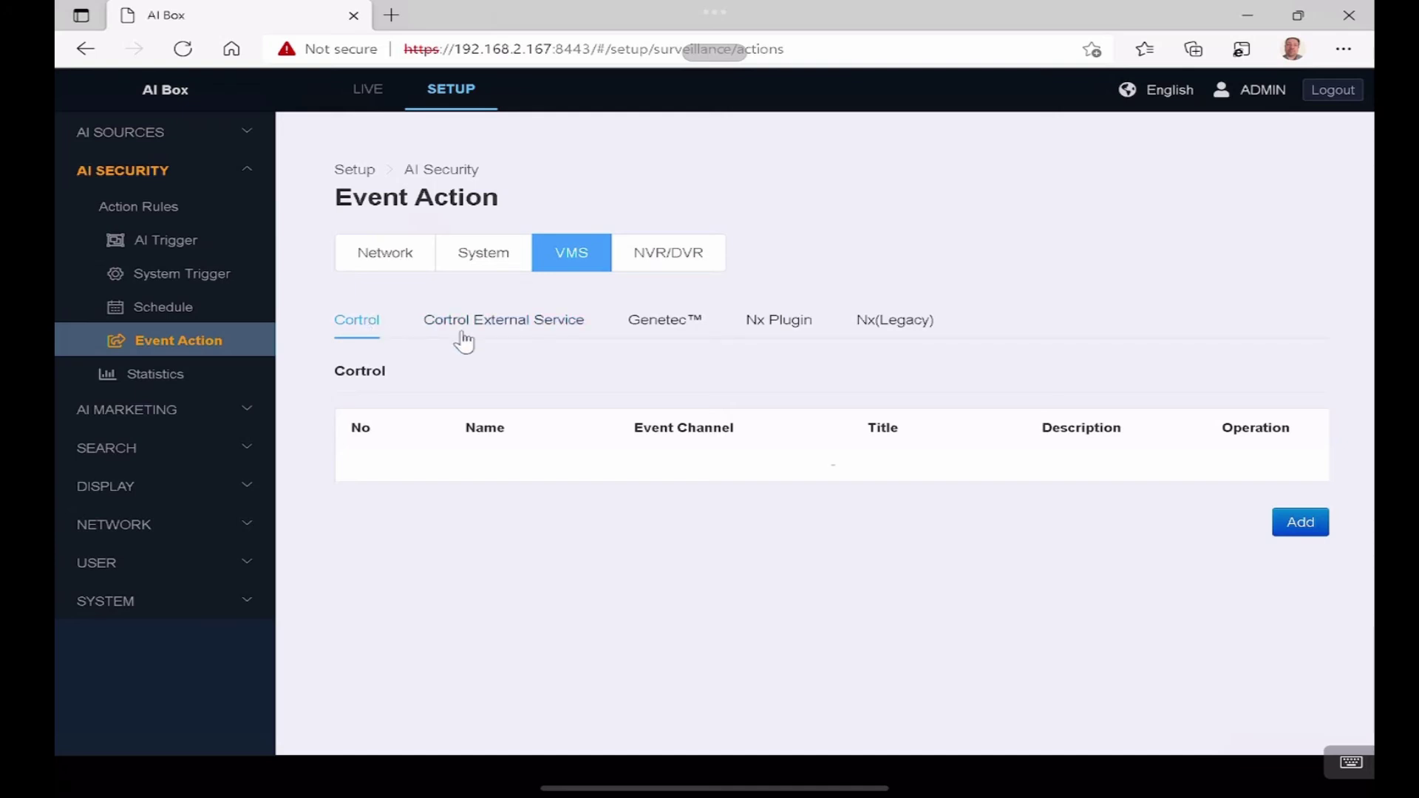
click(672, 327)
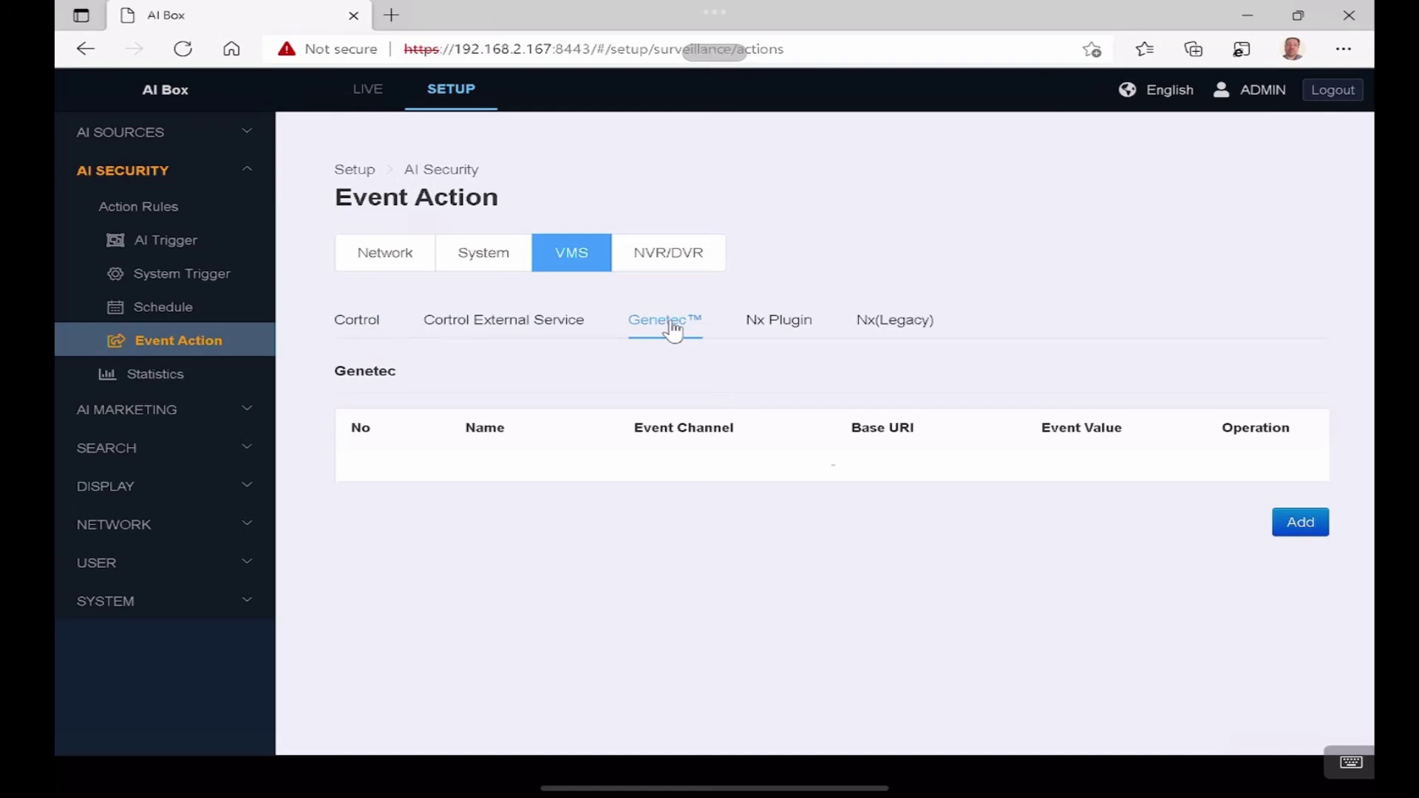
click(797, 328)
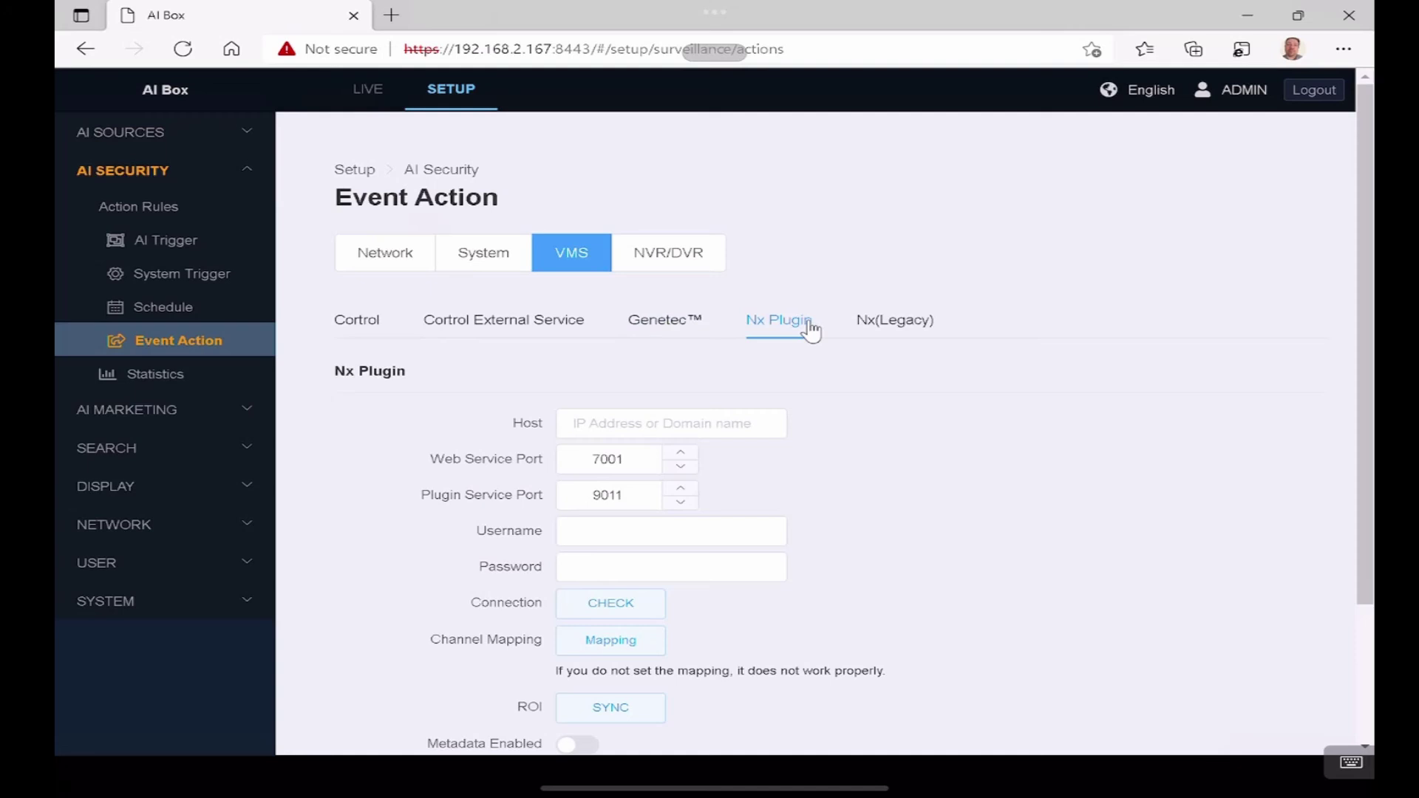
click(715, 261)
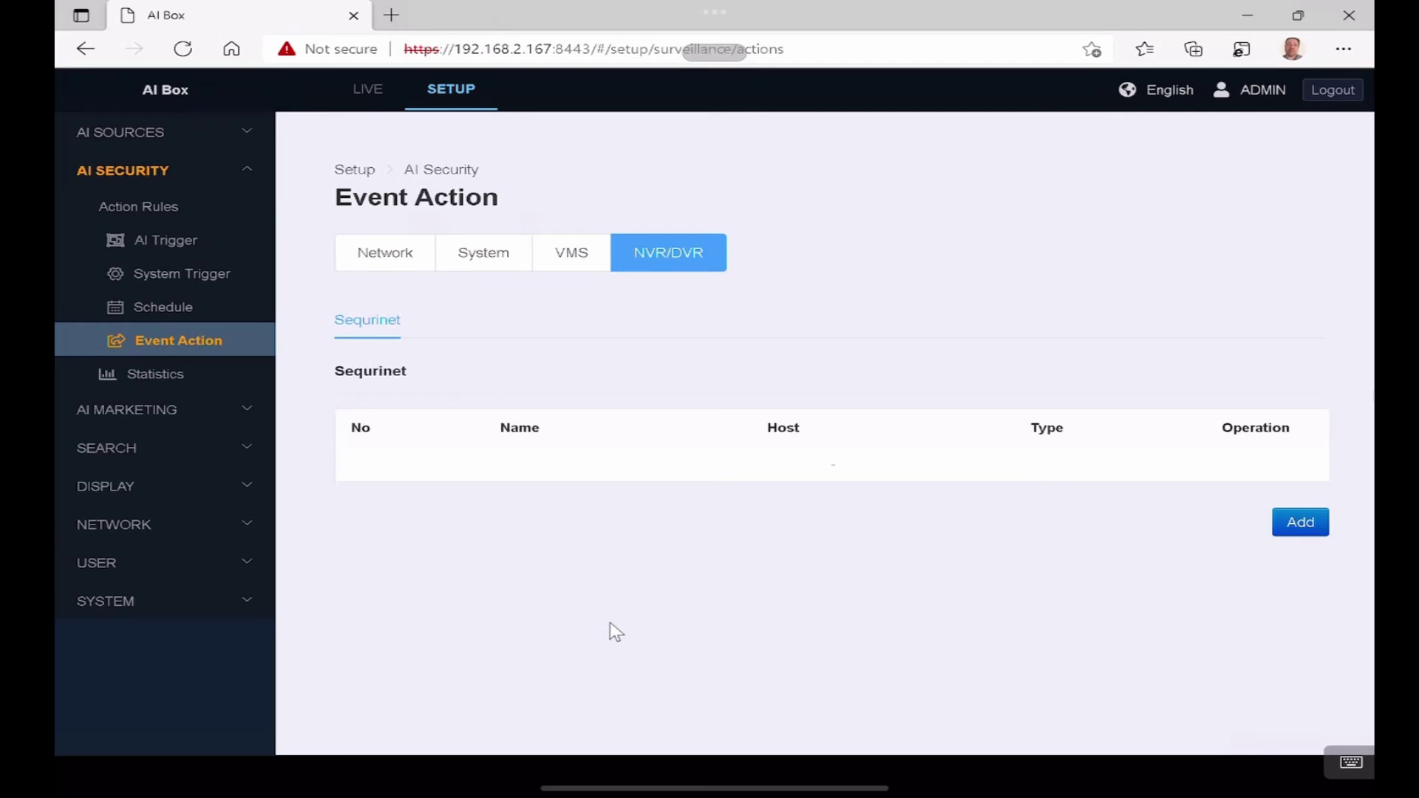
click(574, 252)
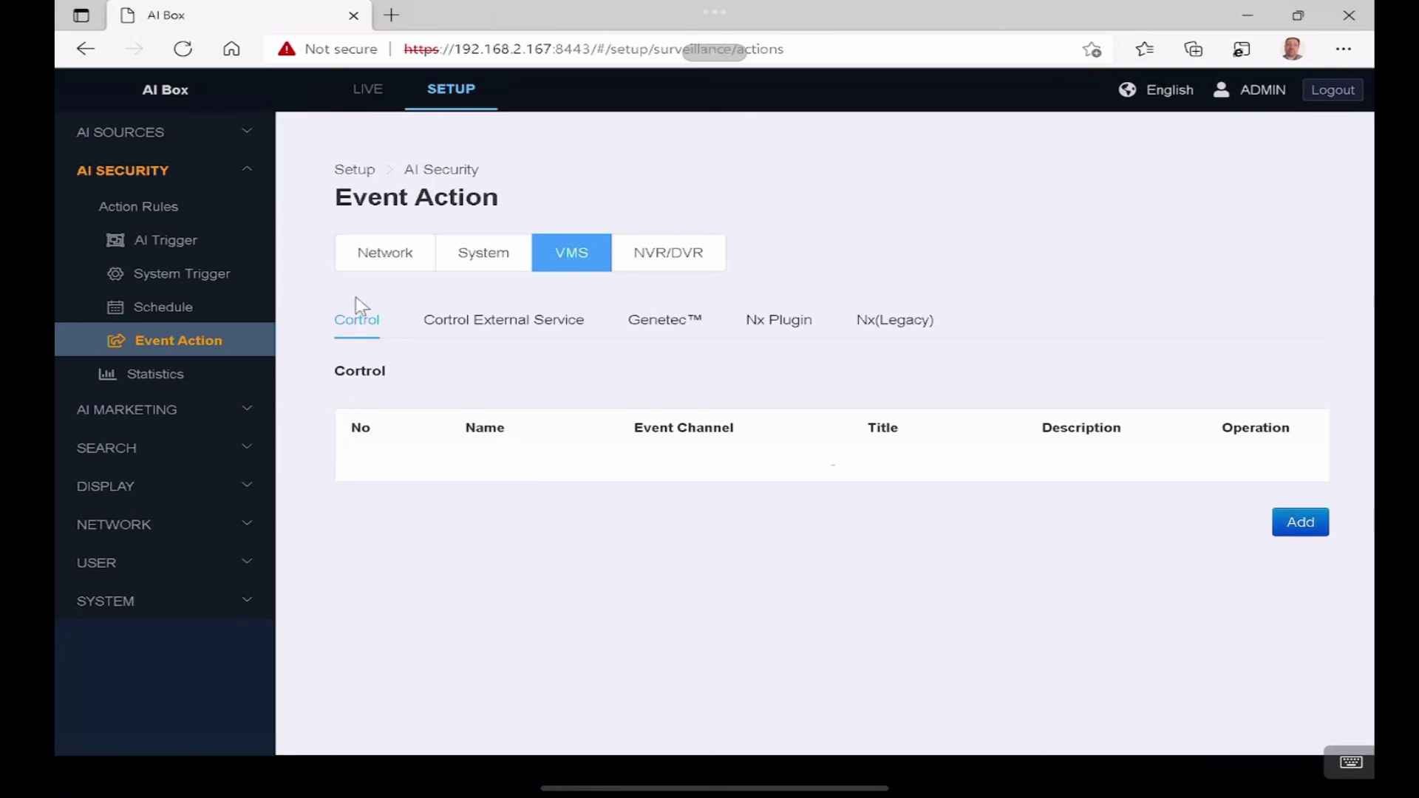
Open the RPi-Stop HTTP event action preset and examine its connection settings and event action message.
click(380, 263)
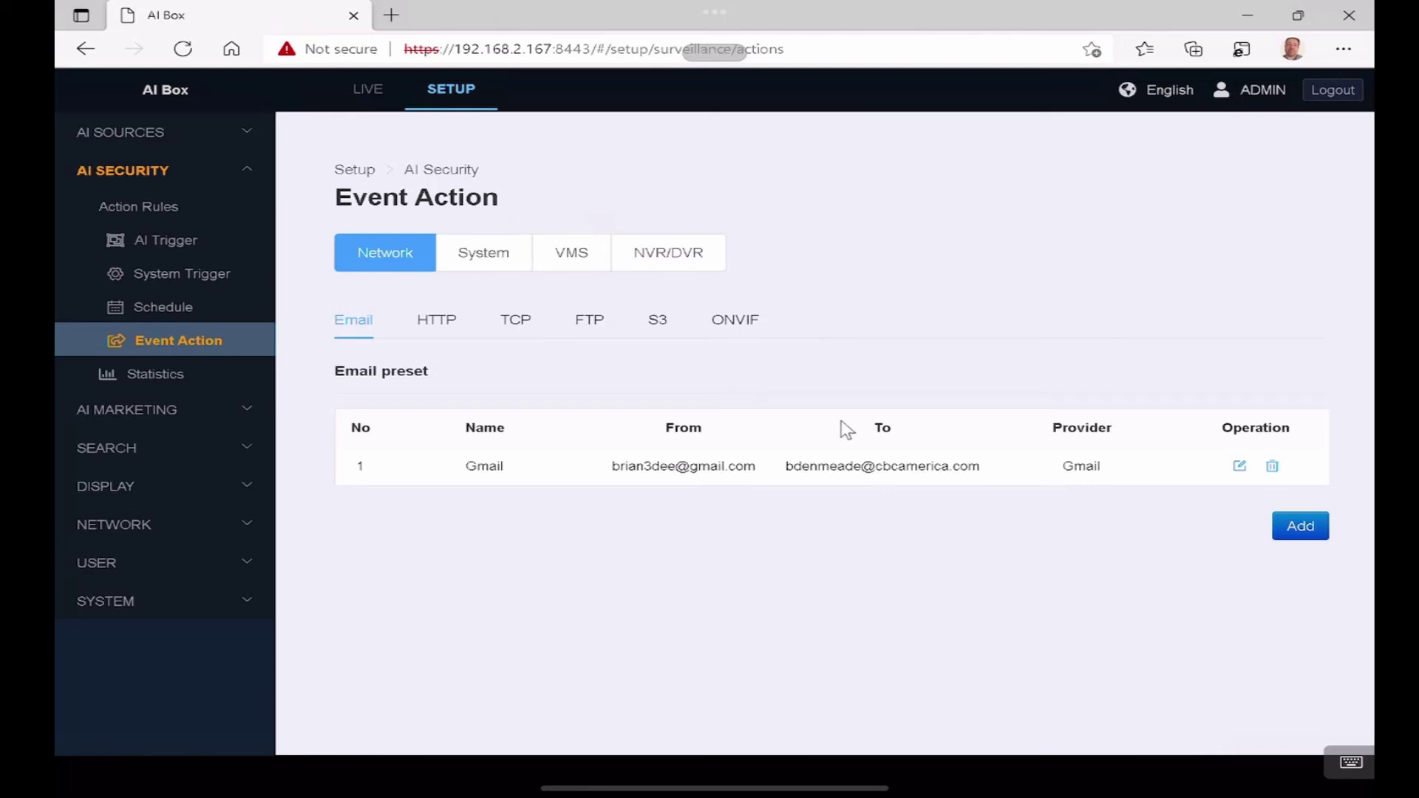
click(445, 323)
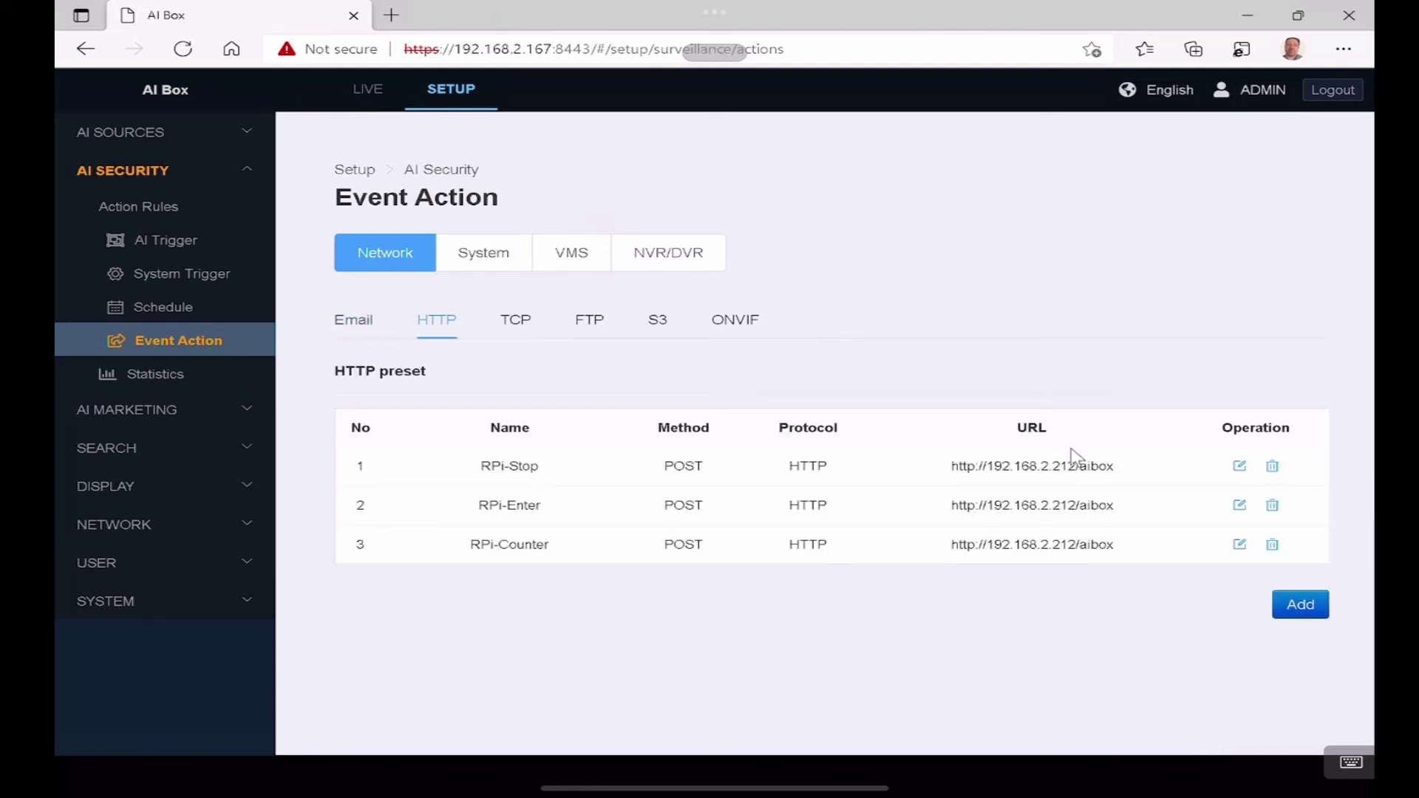
click(1238, 468)
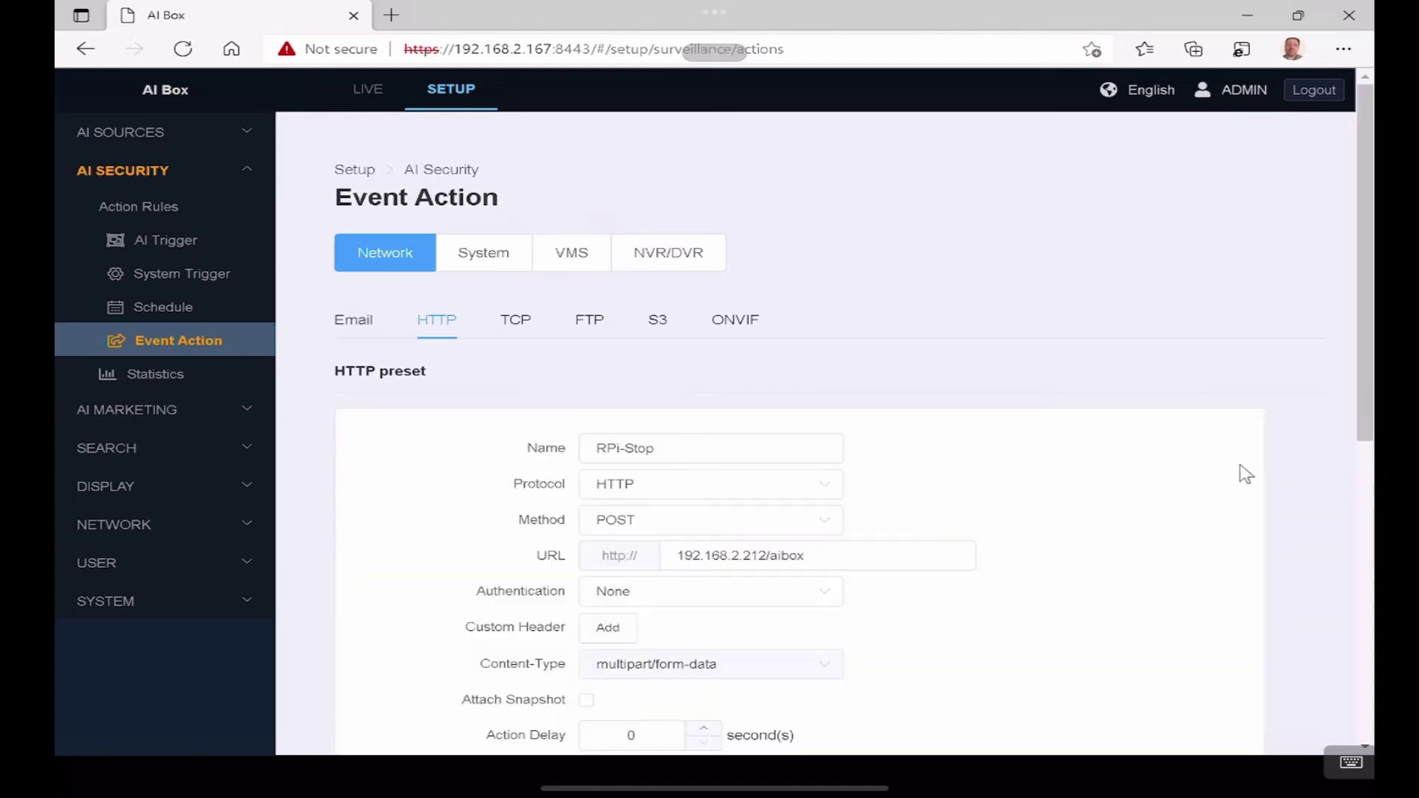
scroll(1369, 367, down, 2)
scroll(1368, 368, down, 2)
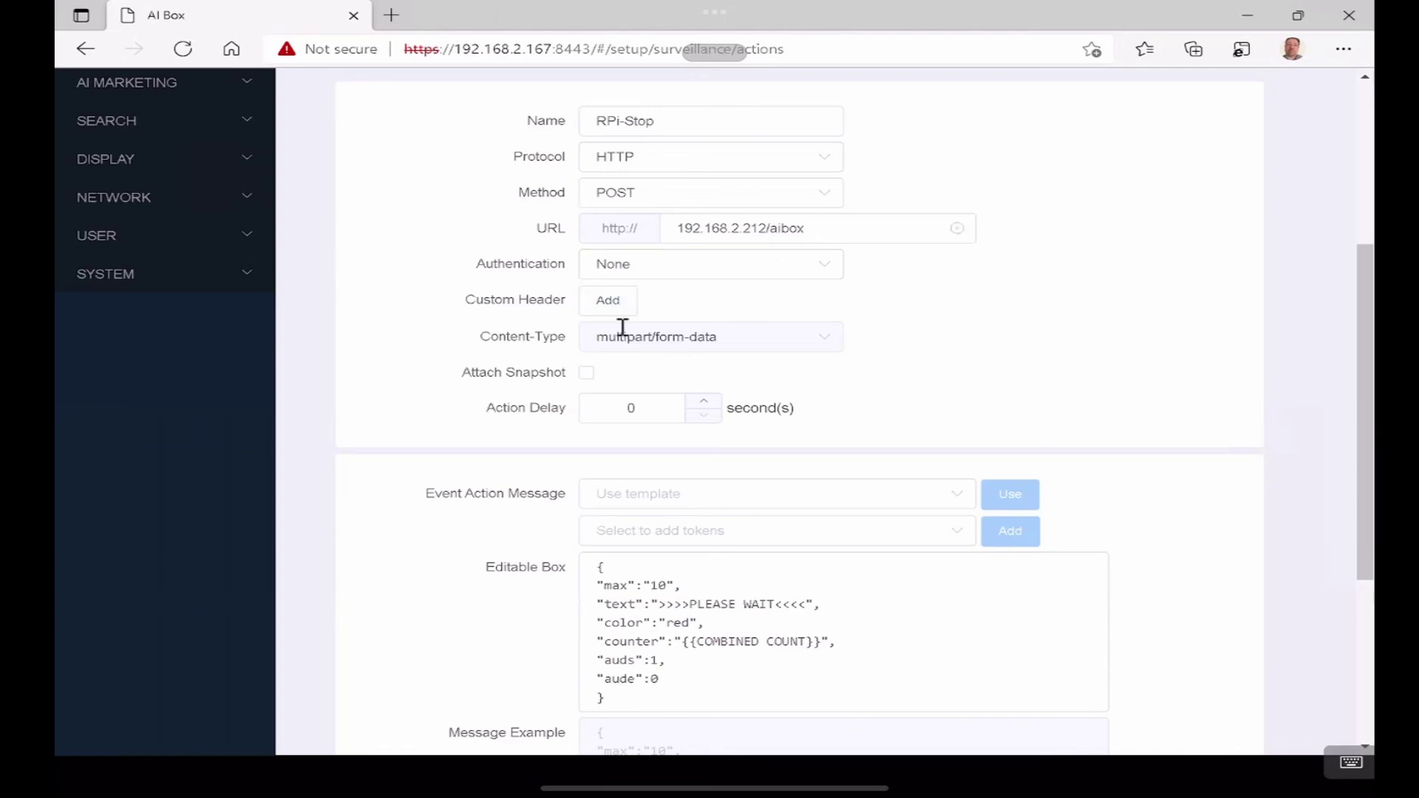
scroll(1367, 368, down, 2)
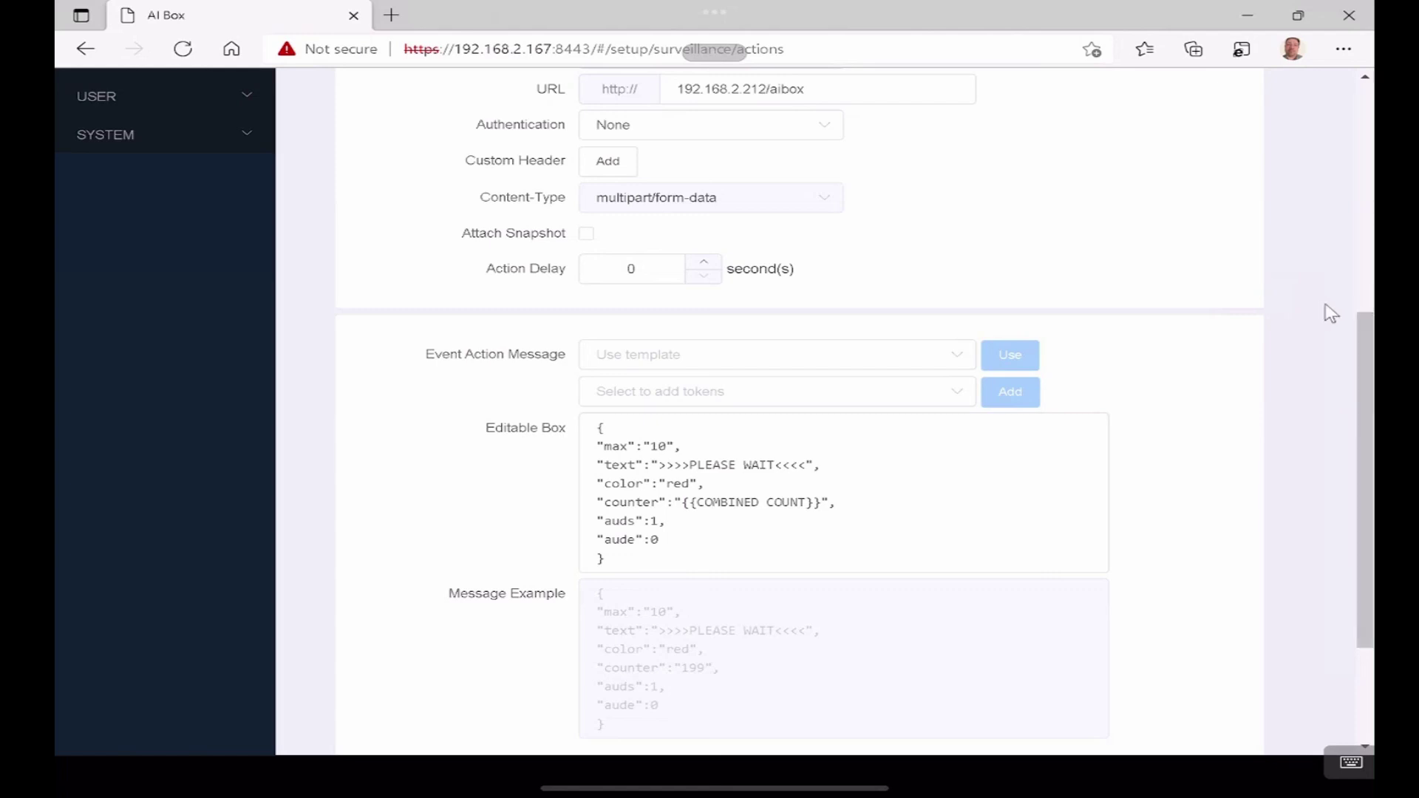
Review the RPi-Stop HTTP preset's connection settings once more and open the AI Security Statistics page.
drag(1368, 362, 1368, 277)
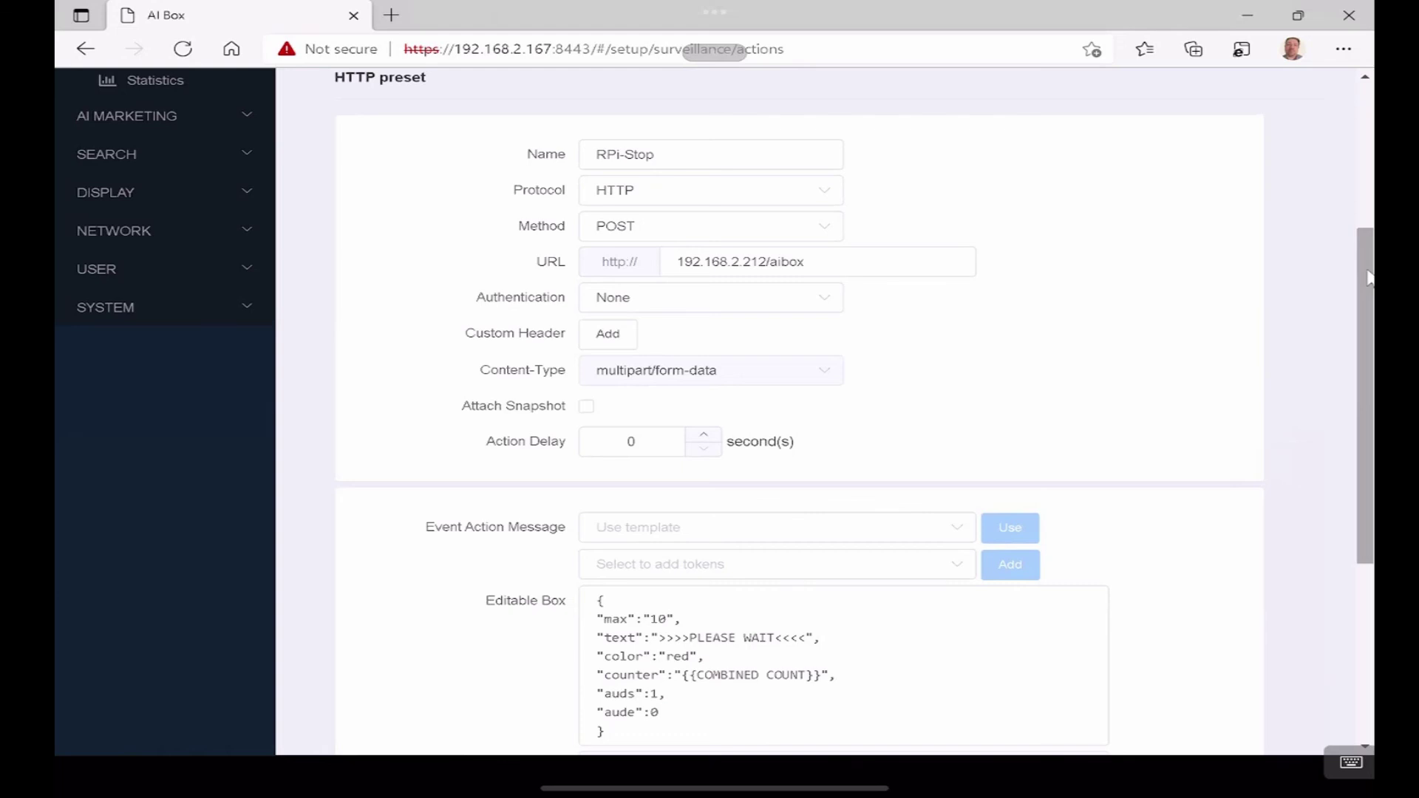
scroll(1011, 218, up, 4)
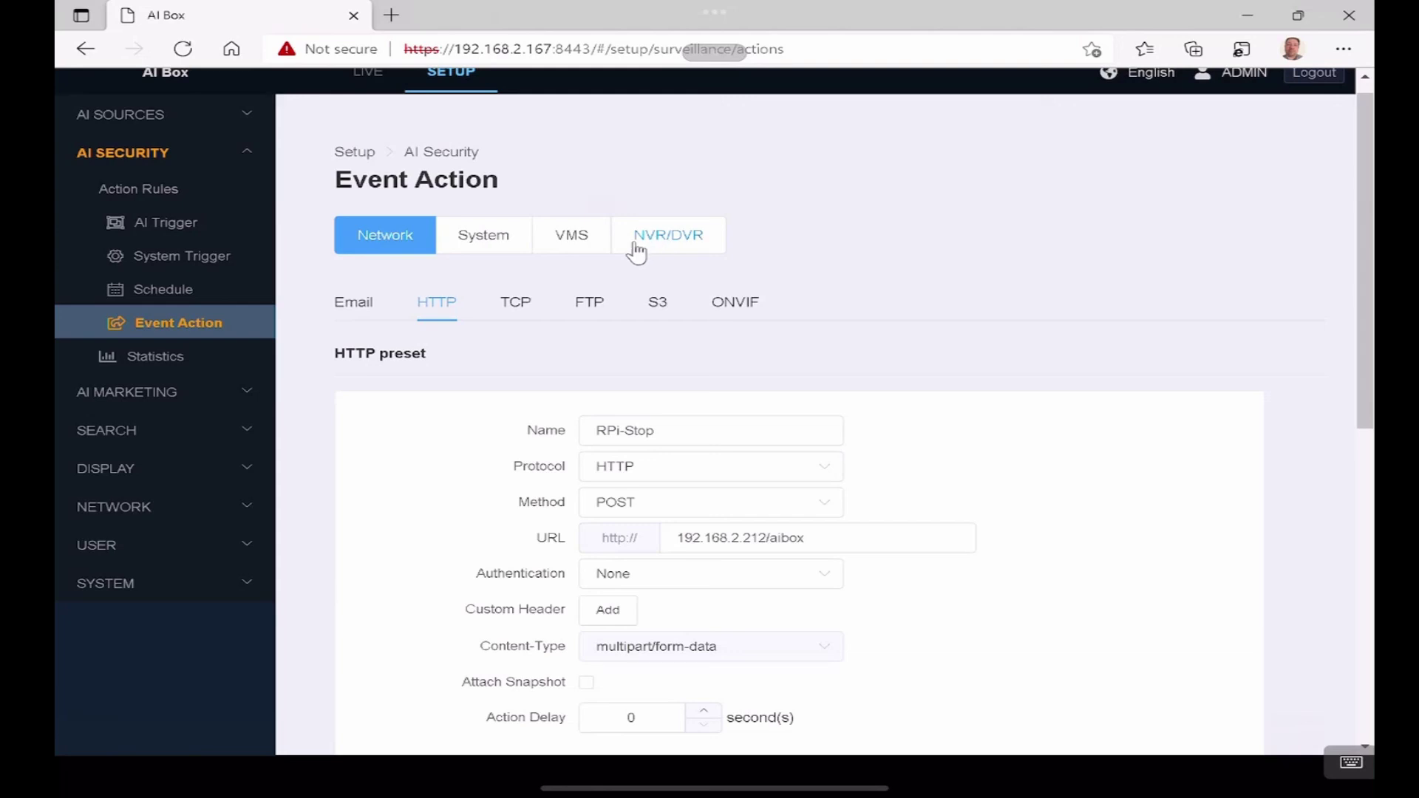
click(163, 359)
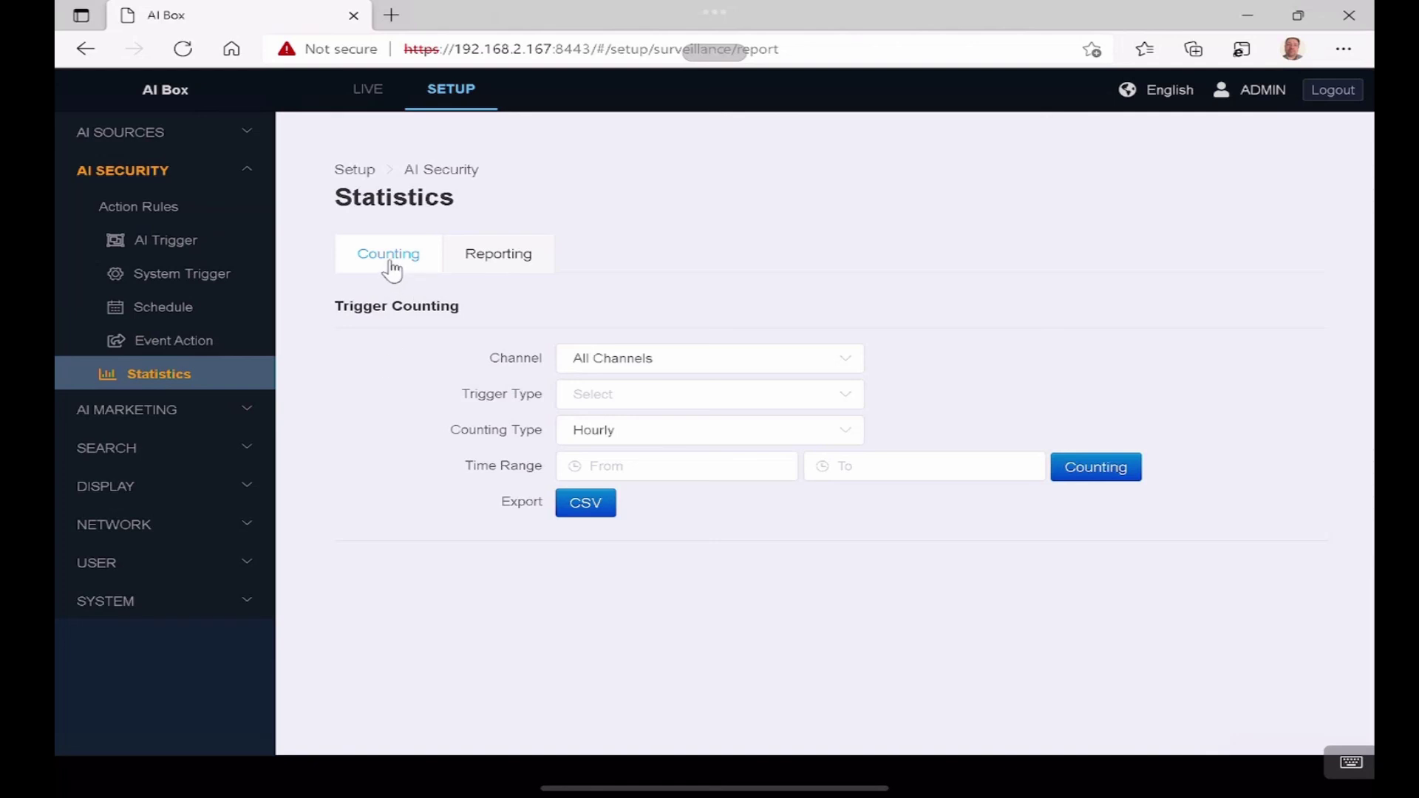
Set the trigger counting to channel CH 1 - TSD Entrance, trigger type Line Crossing and counting type Hourly.
click(840, 370)
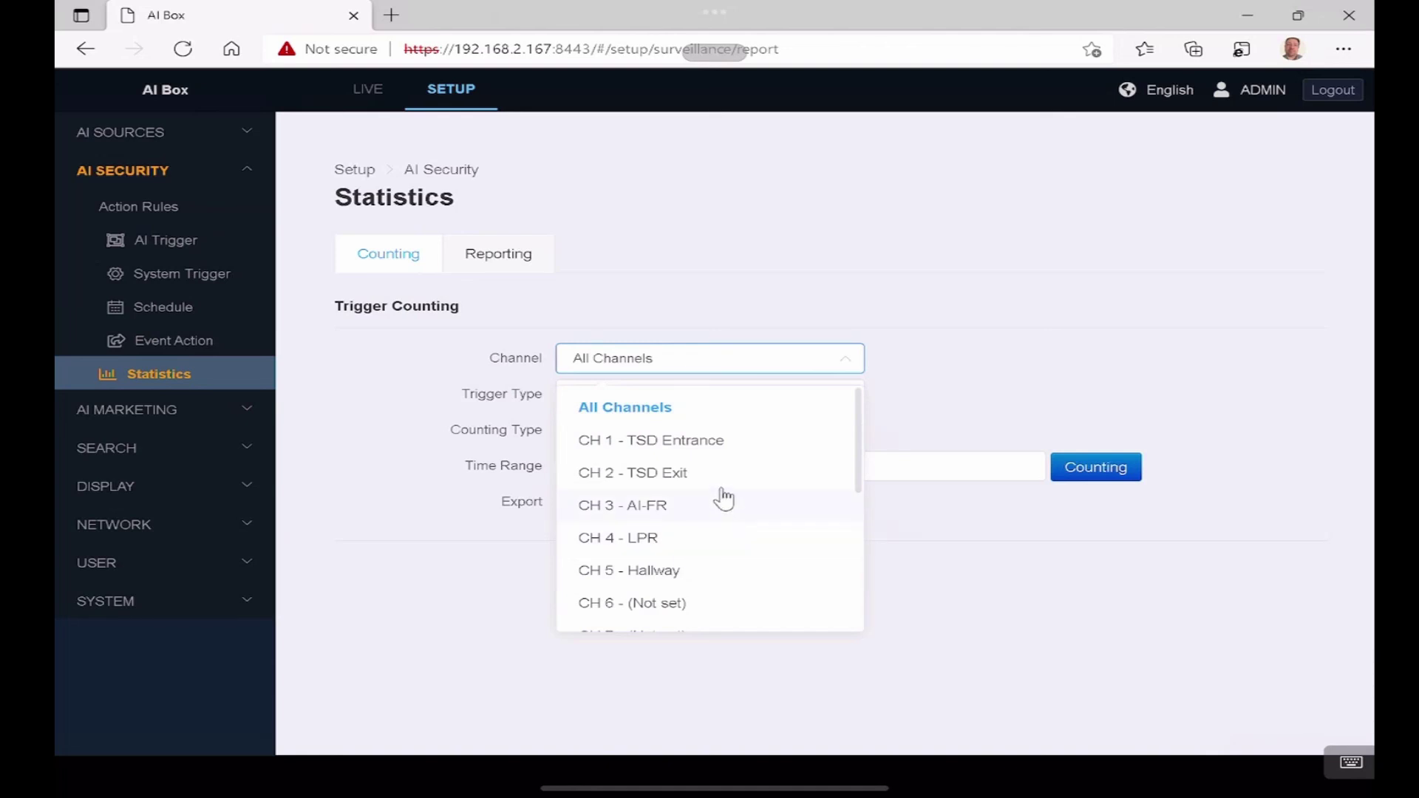
click(730, 446)
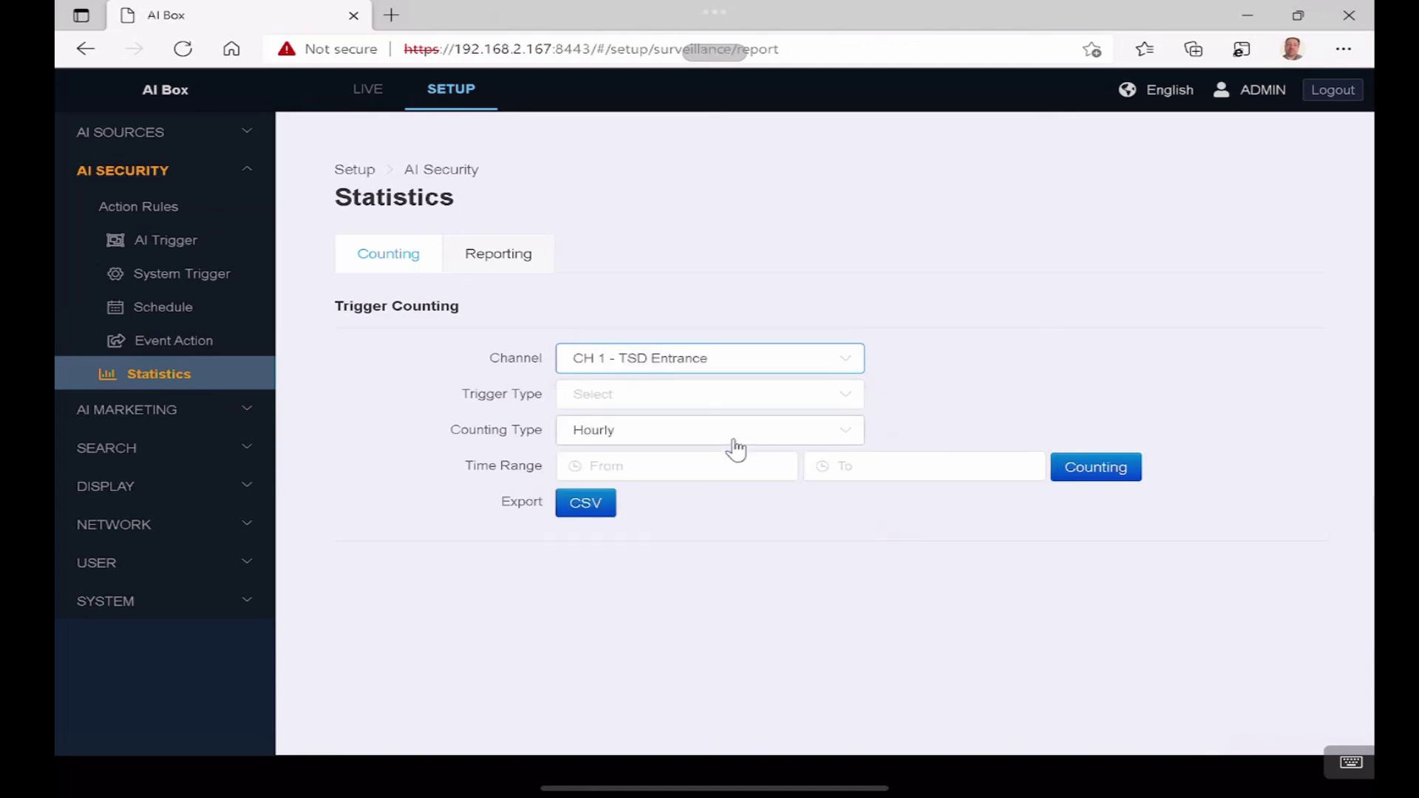
click(840, 399)
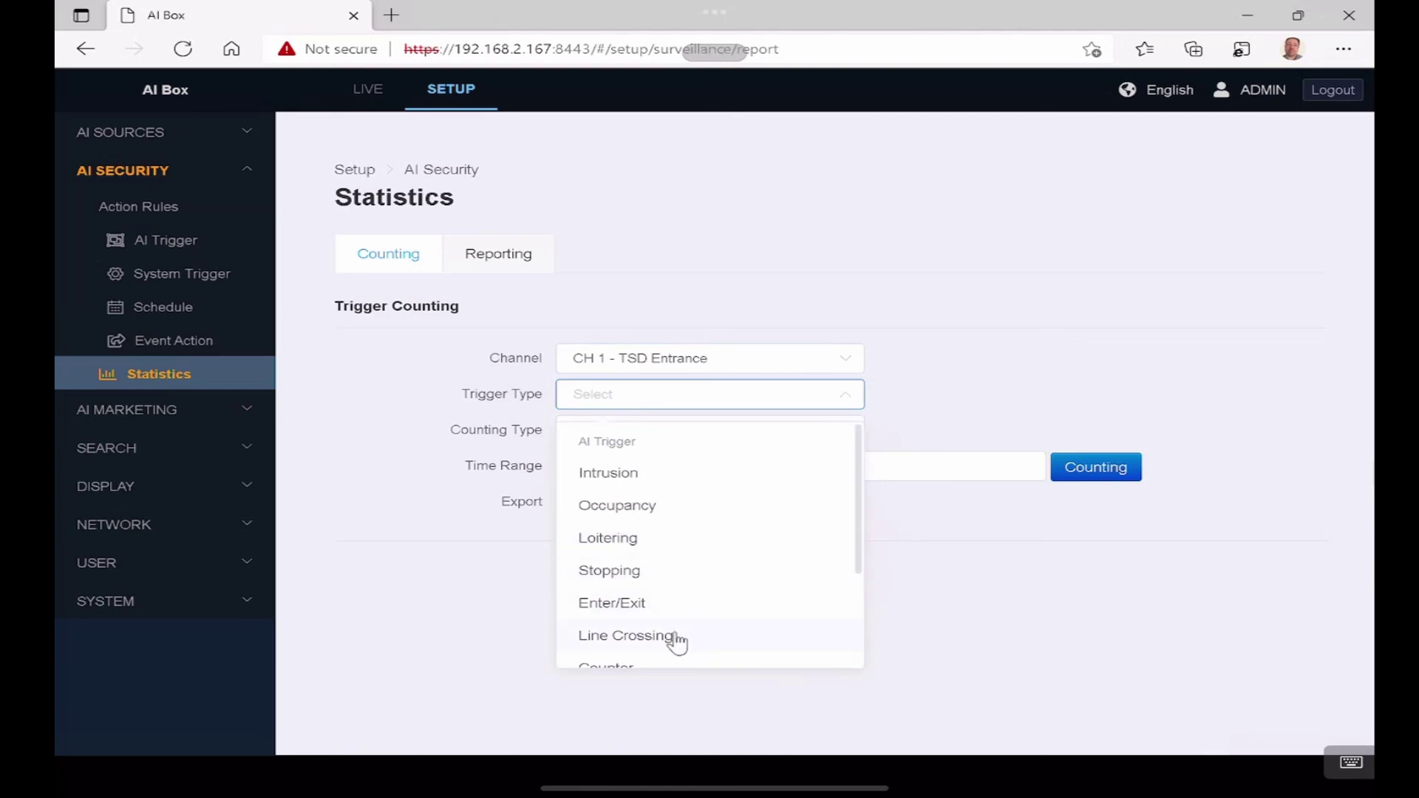
click(675, 638)
click(847, 436)
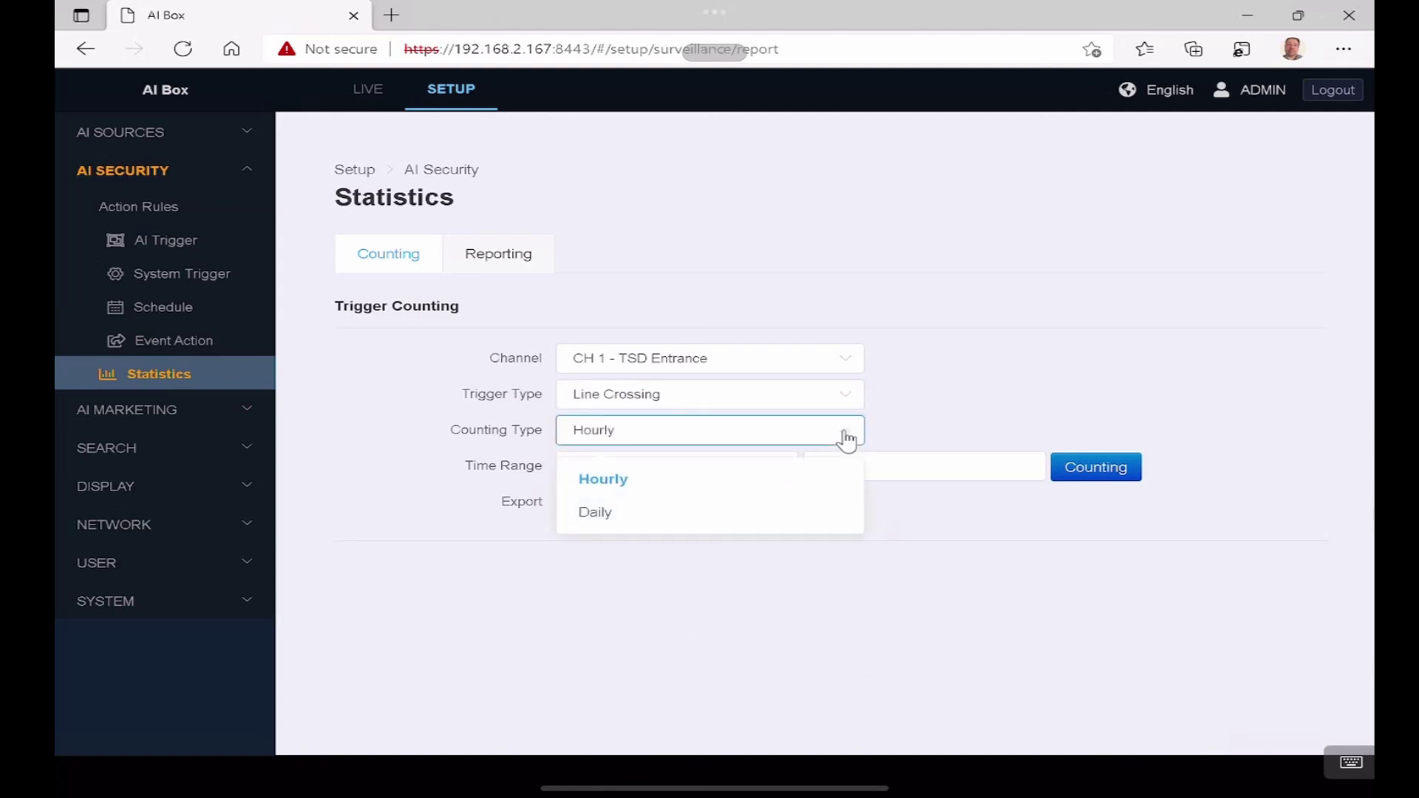
click(932, 420)
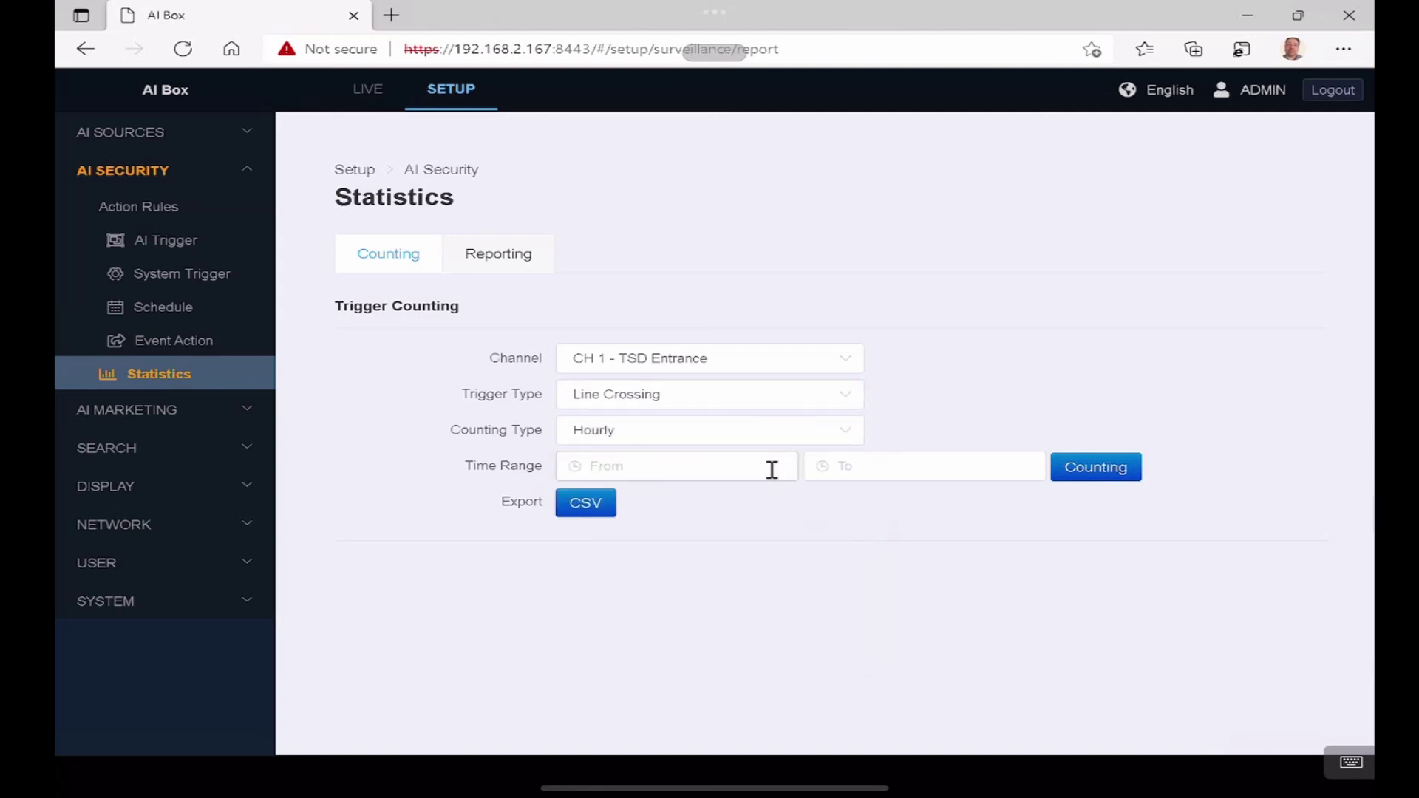
click(581, 469)
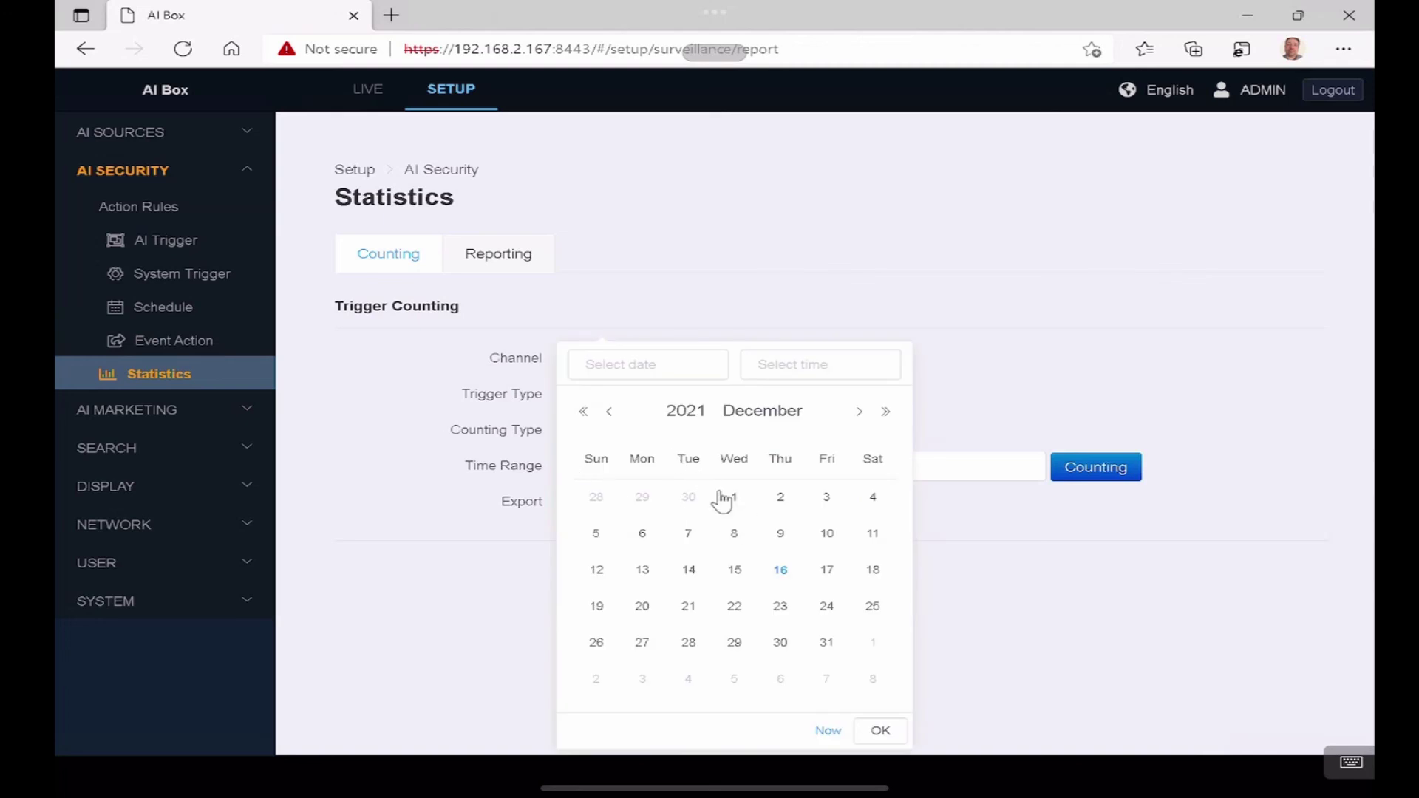
click(736, 509)
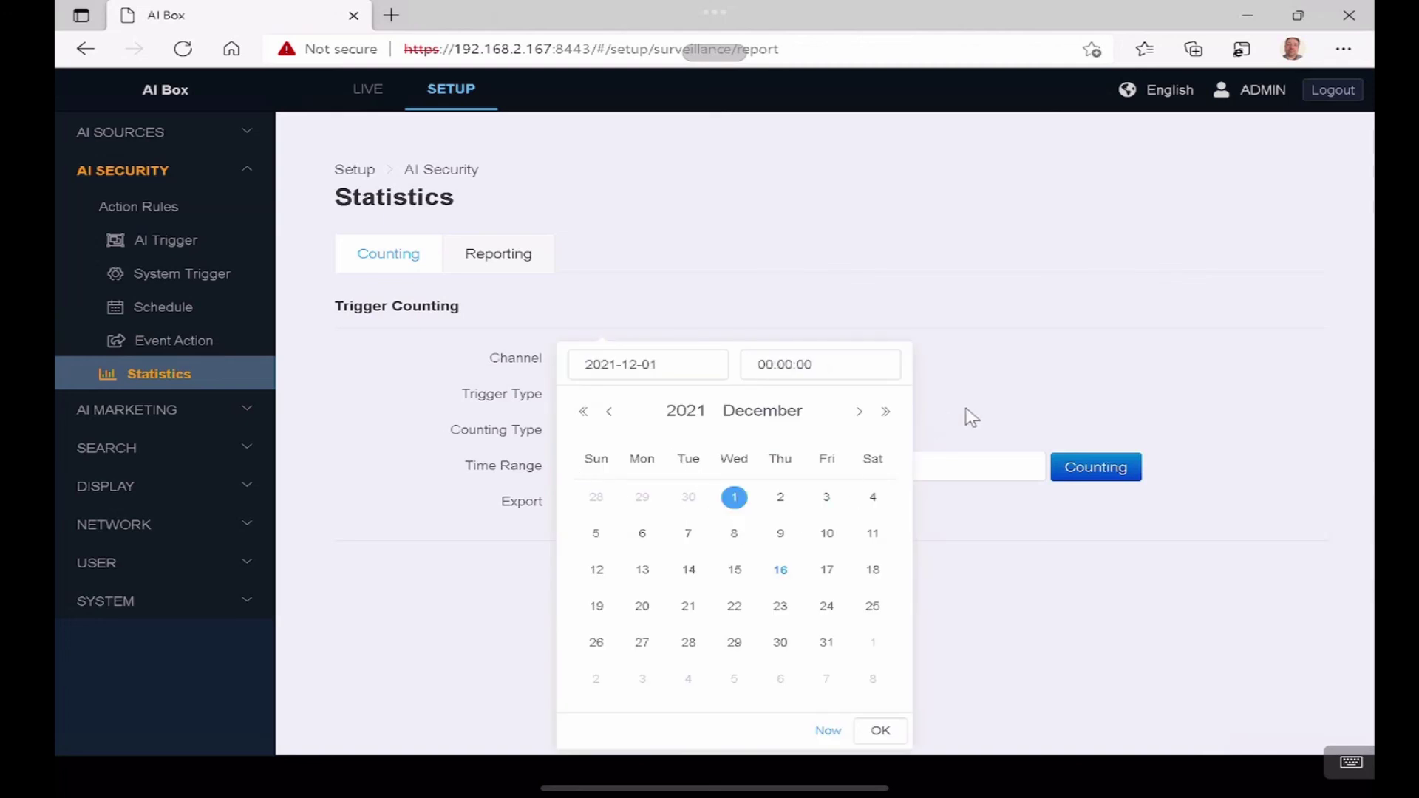
click(991, 467)
click(1029, 573)
click(1127, 730)
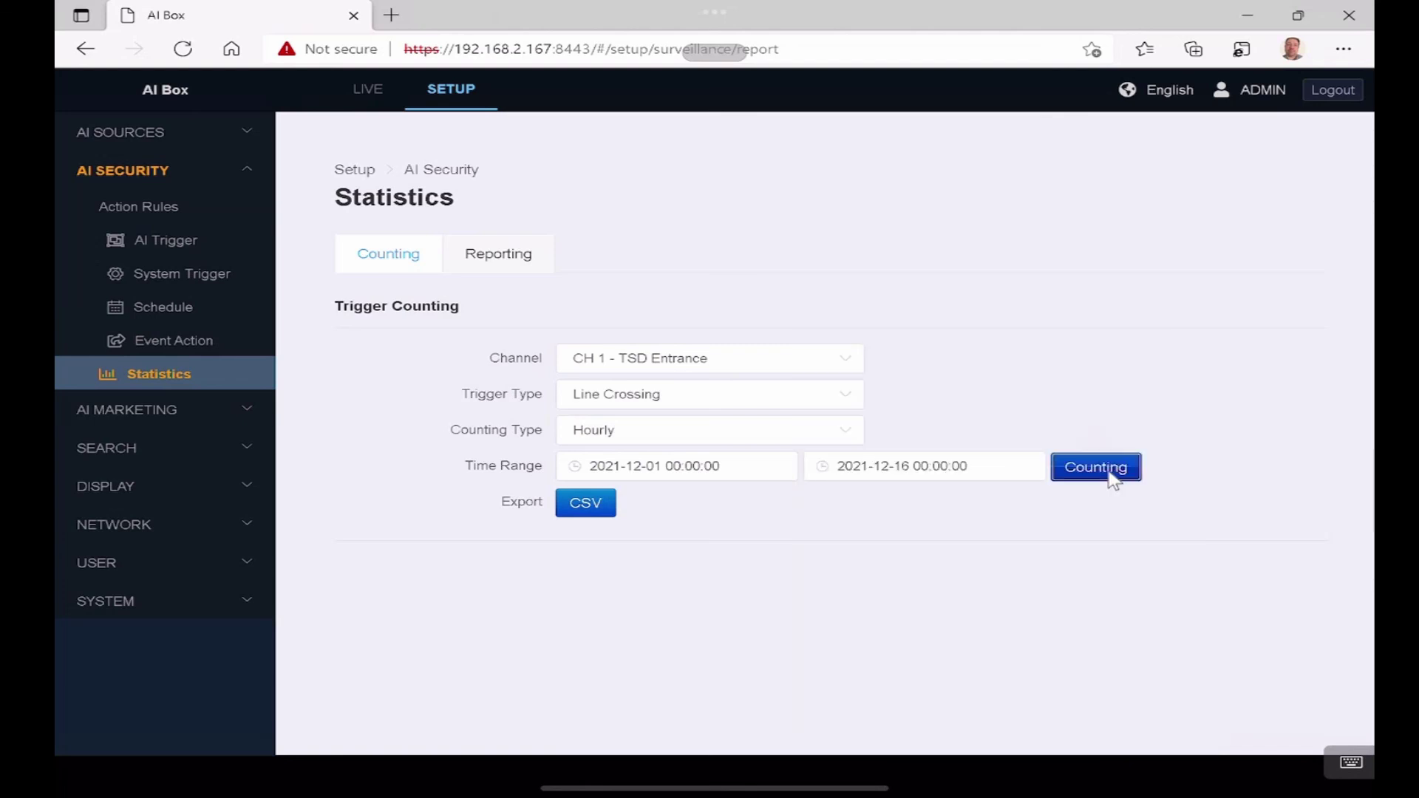
click(588, 507)
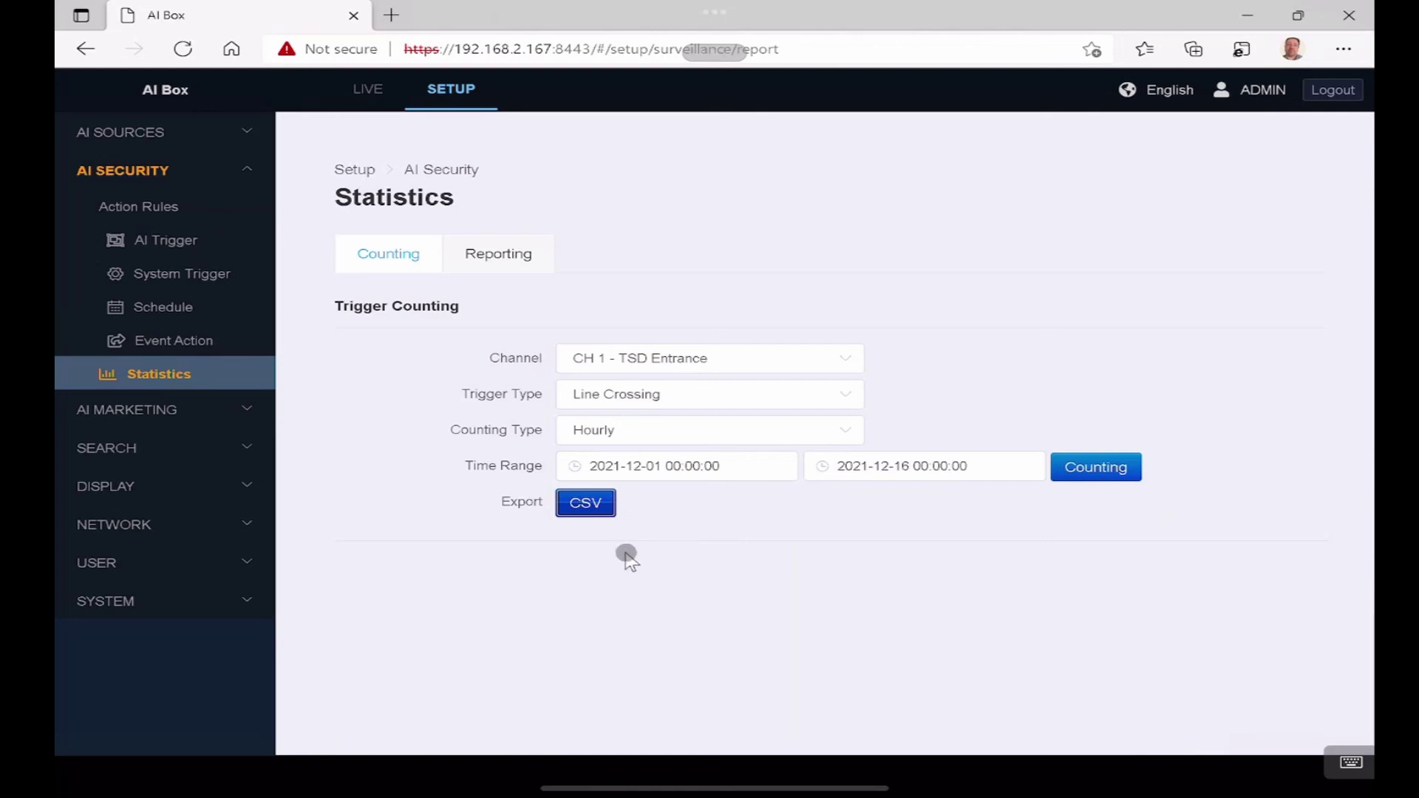
Open the existing weekly LPR report under Reporting, examine its summary and setup options, and close it without applying changes.
click(498, 255)
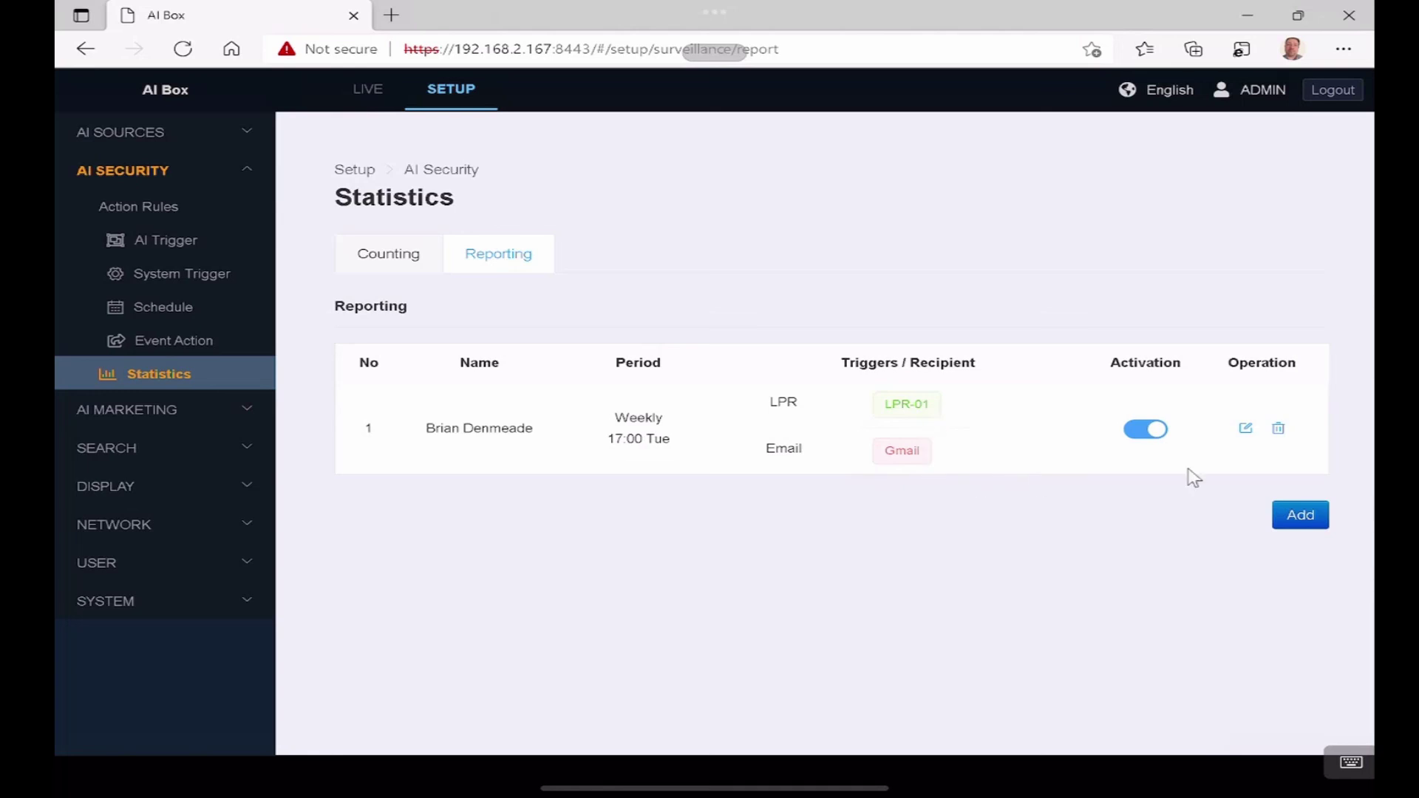
click(1245, 429)
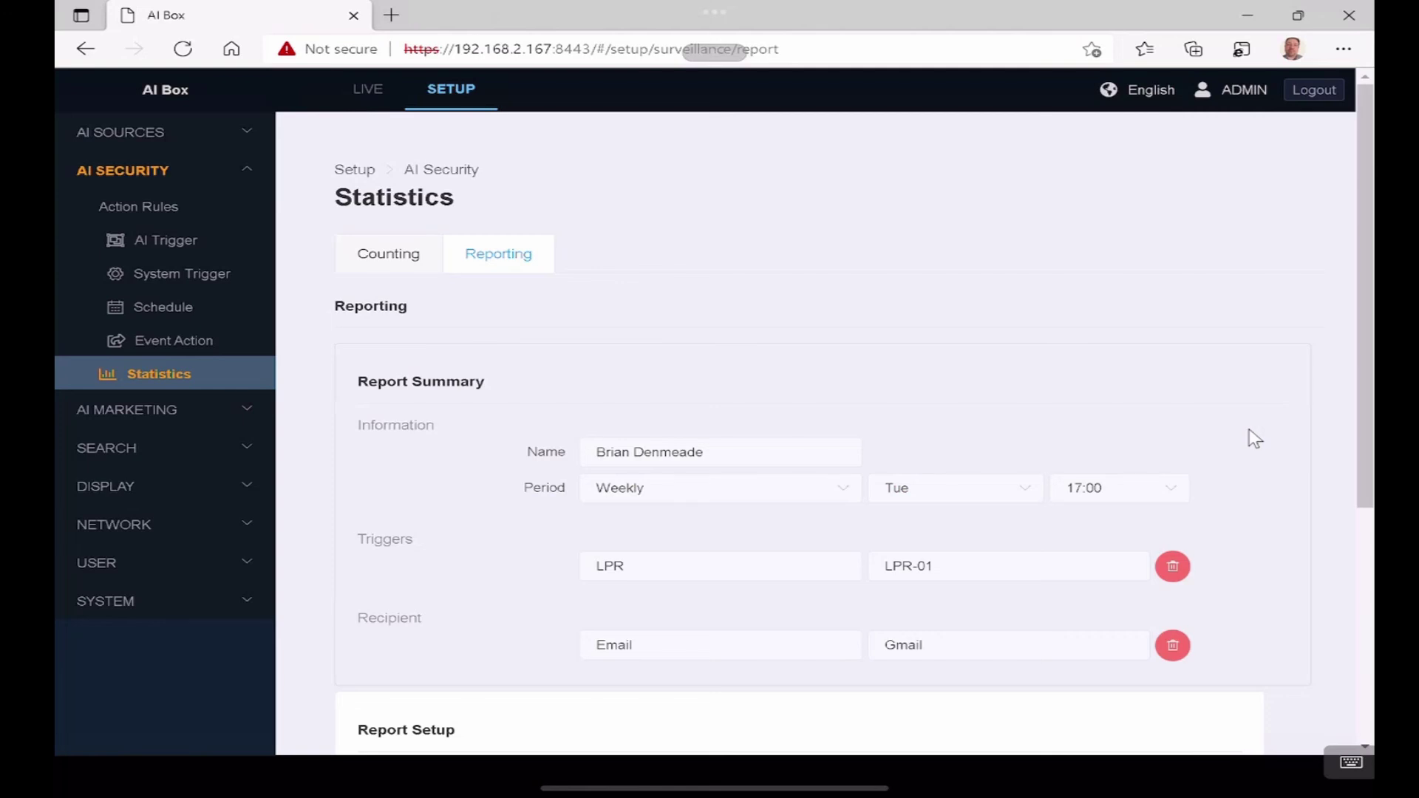
scroll(1255, 439, down, 3)
scroll(1023, 560, down, 2)
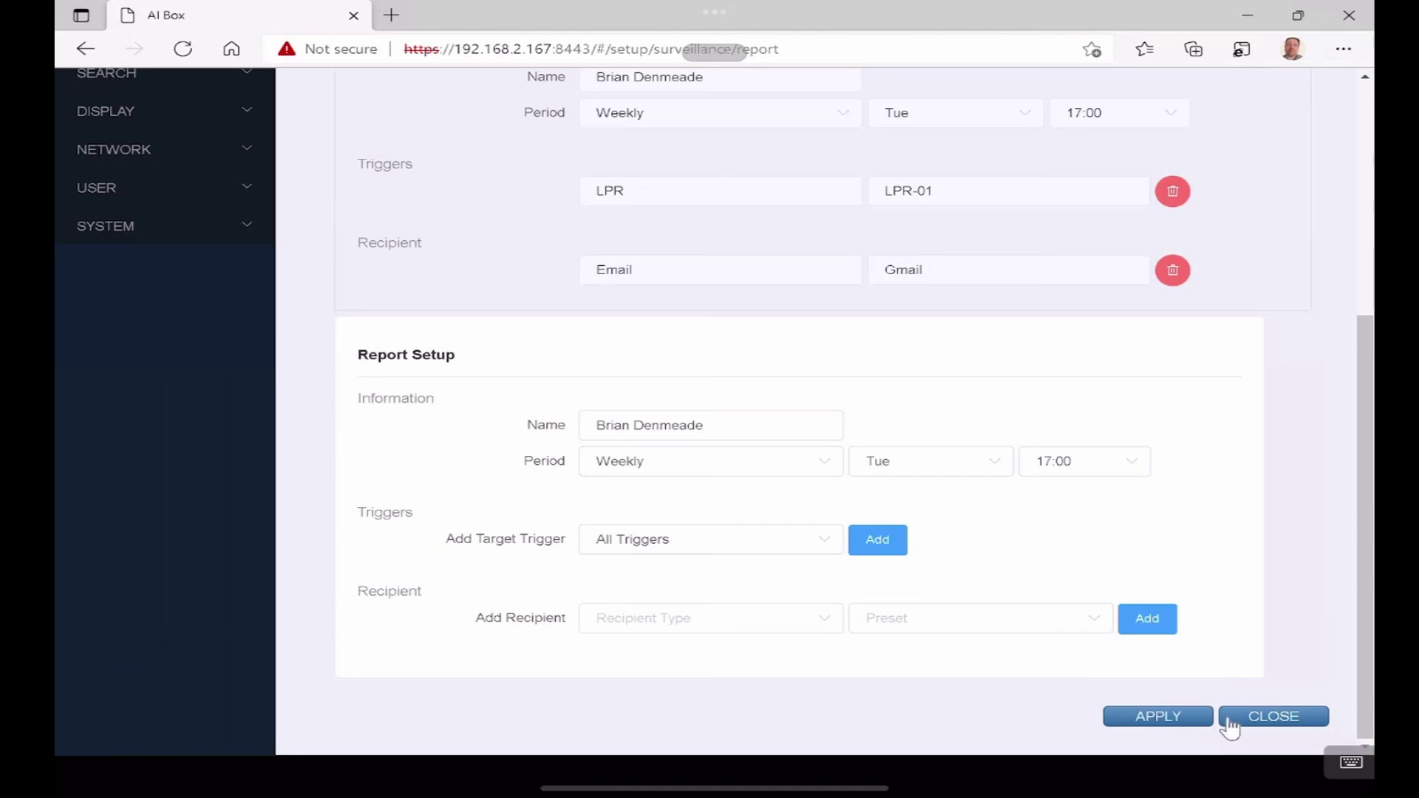
click(1257, 721)
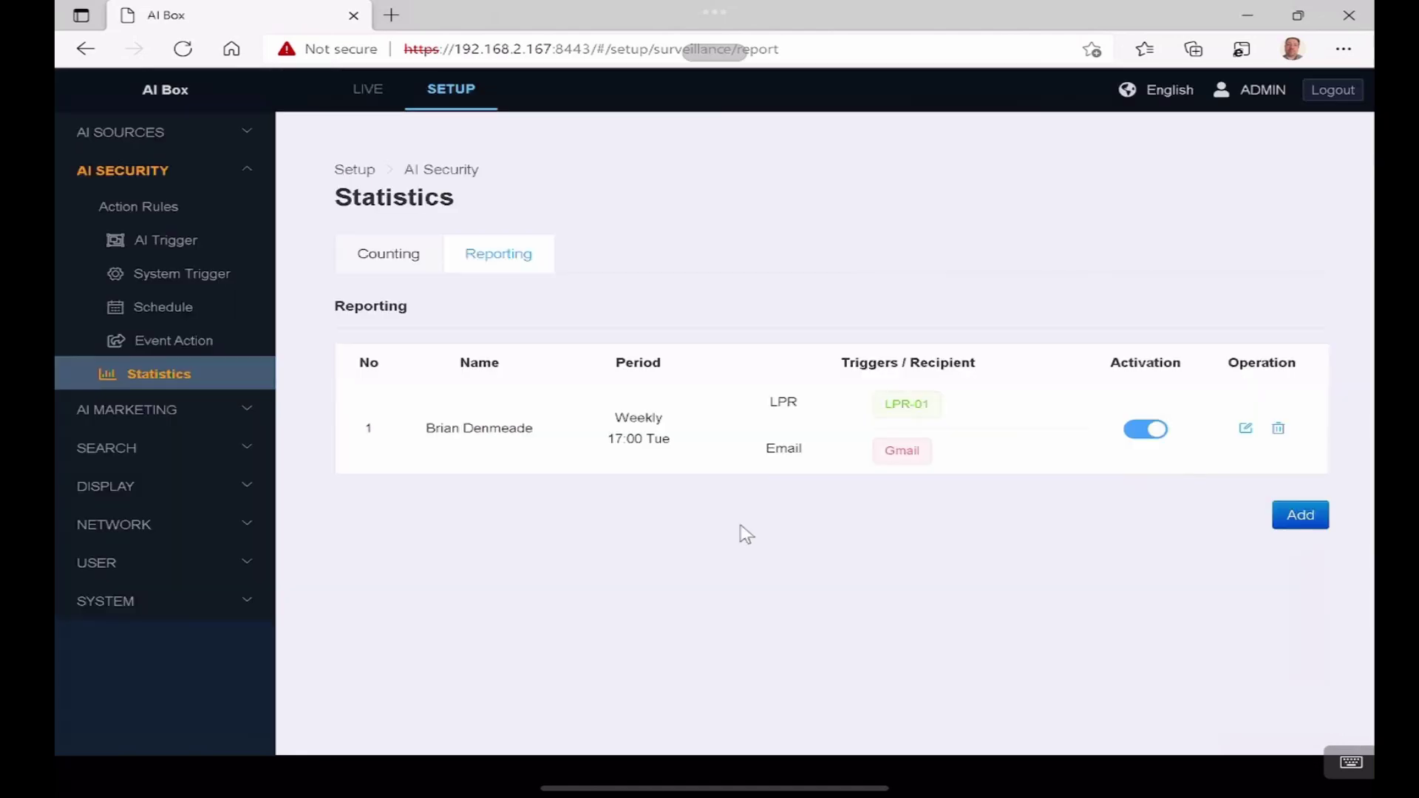